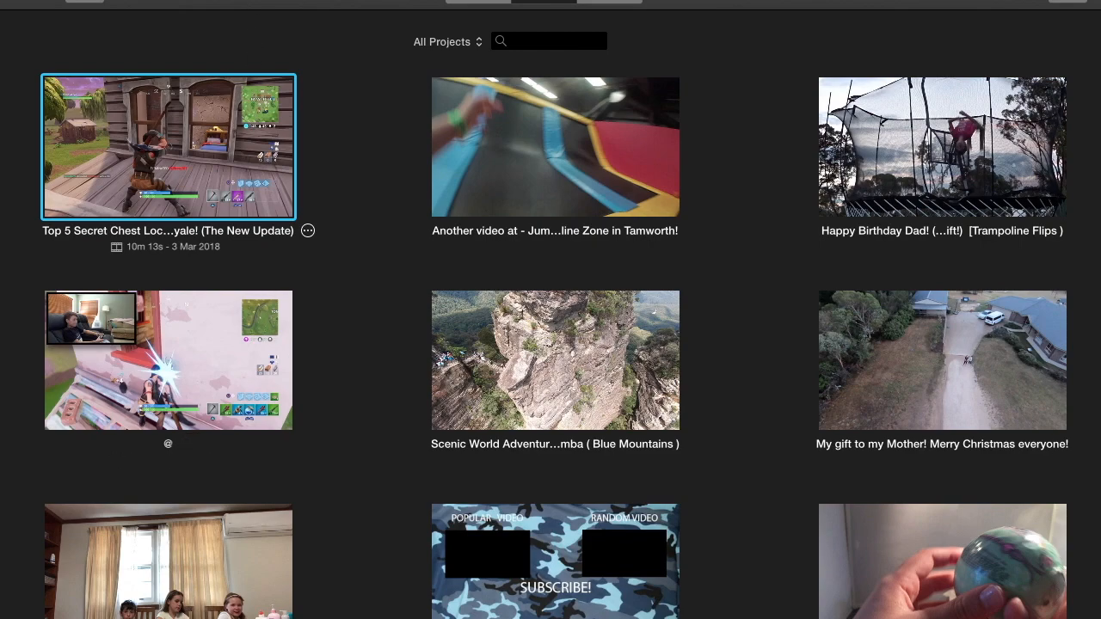
Check the installed iMovie version and close its information window.
{"action": "left_click", "coordinate": [67, 0]}
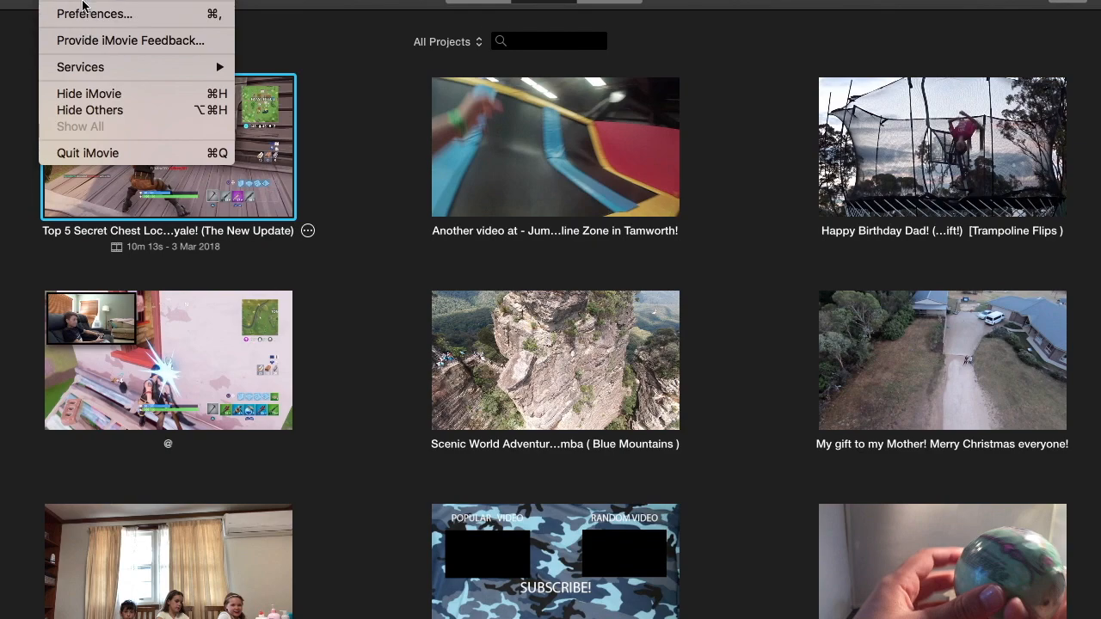
{"action": "left_click", "coordinate": [67, 0]}
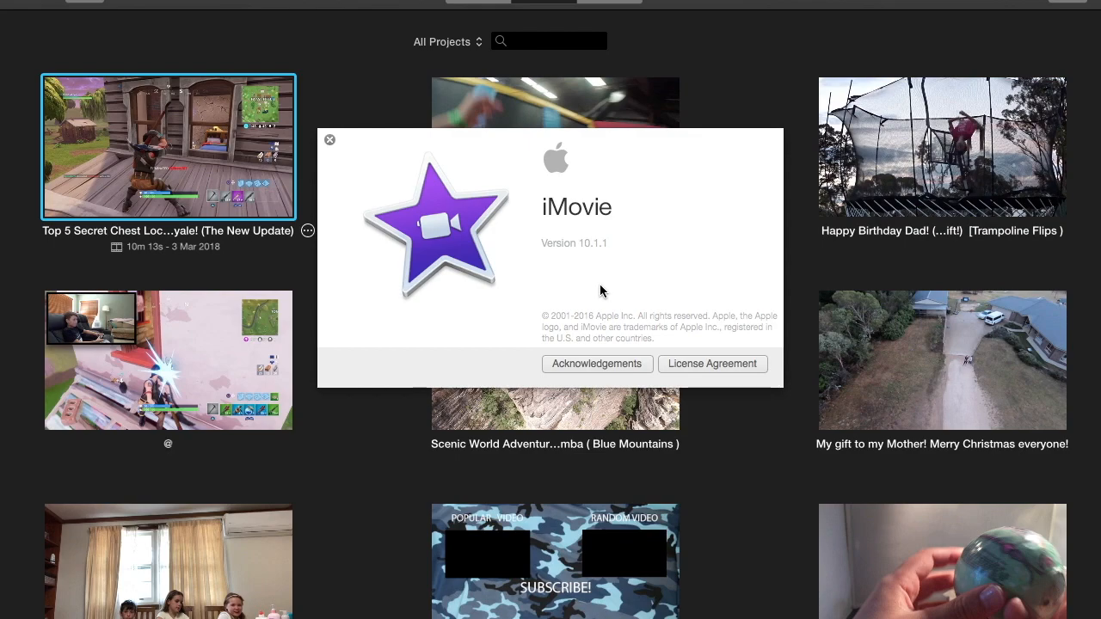
{"action": "left_click", "coordinate": [329, 140]}
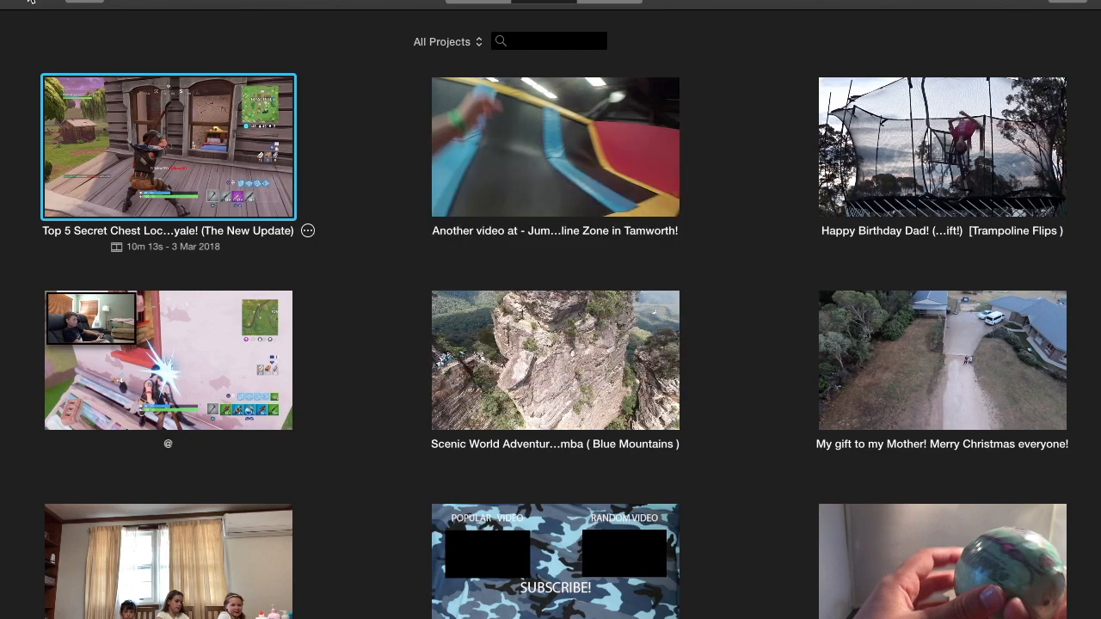
{"action": "left_click", "coordinate": [86, 4]}
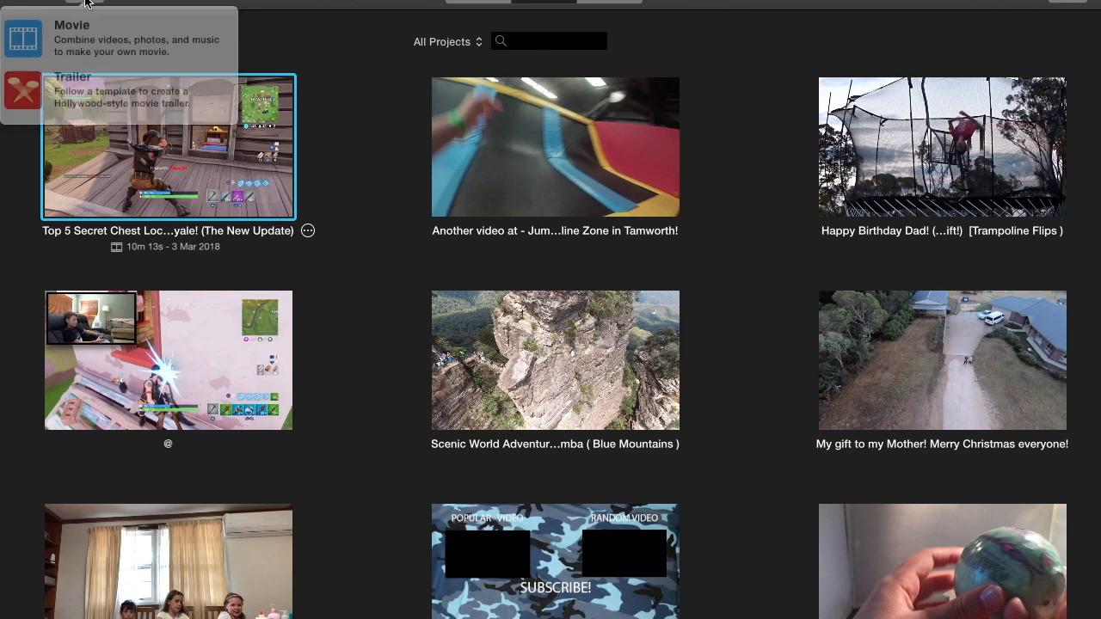
{"action": "left_click", "coordinate": [99, 42]}
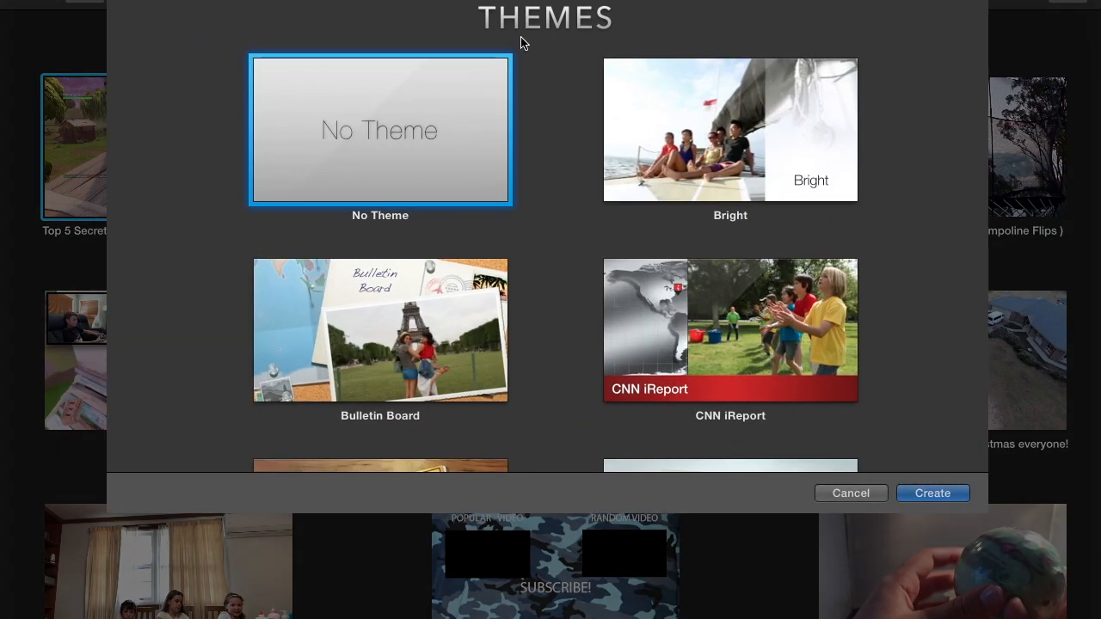
{"action": "scroll", "coordinate": [554, 104], "scroll_direction": "down", "scroll_amount": 10}
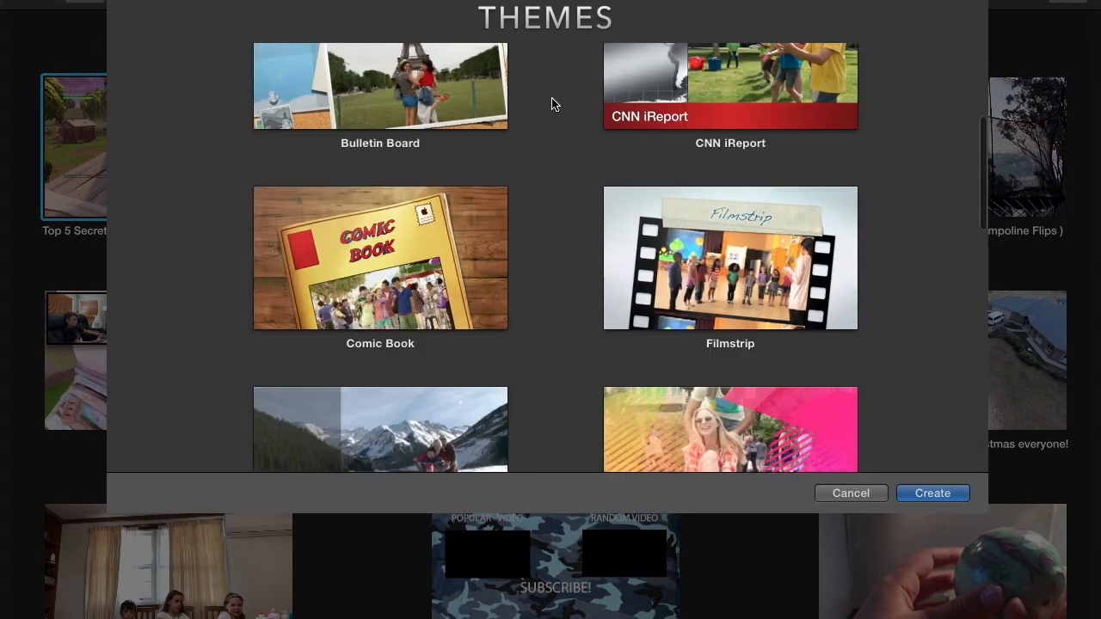
{"action": "scroll", "coordinate": [554, 104], "scroll_direction": "up", "scroll_amount": 7}
{"action": "scroll", "coordinate": [554, 104], "scroll_direction": "up", "scroll_amount": 3}
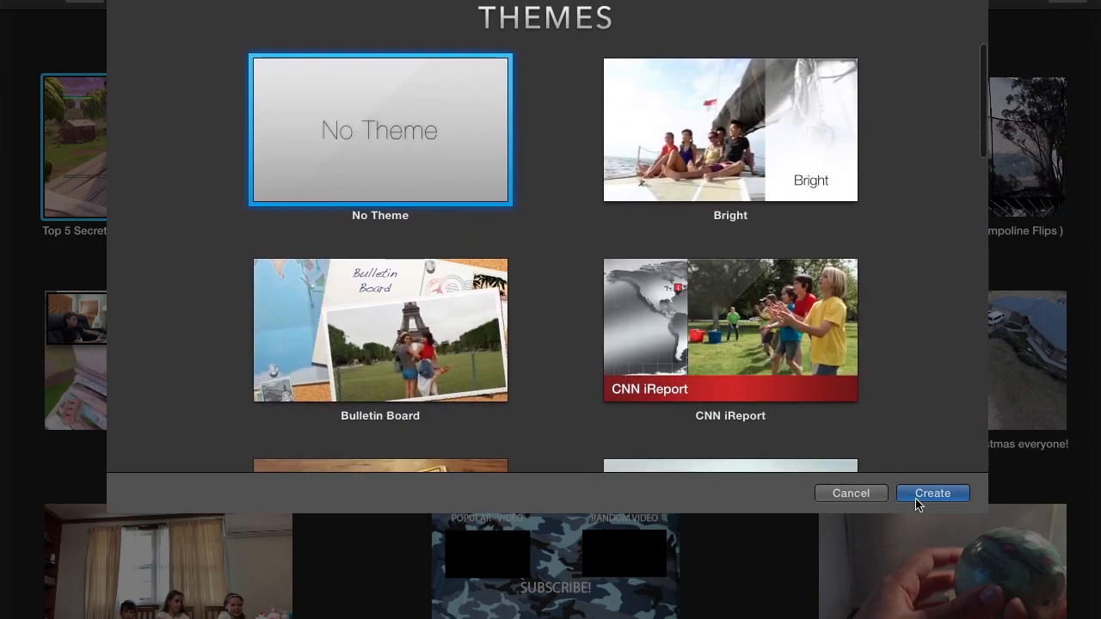
{"action": "left_click", "coordinate": [944, 496]}
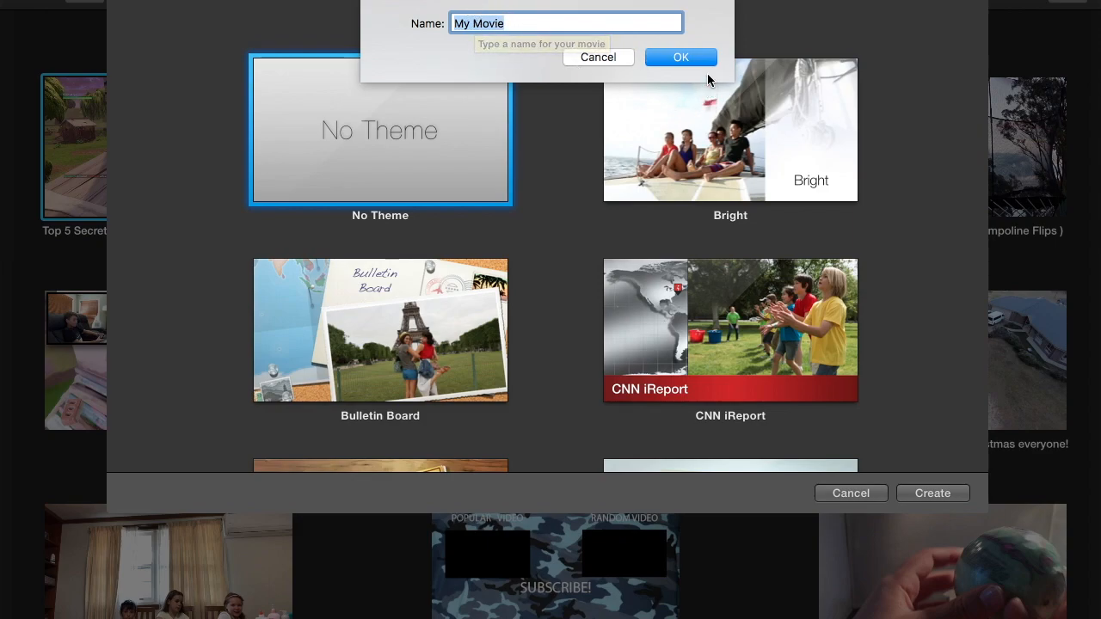
{"action": "left_click", "coordinate": [601, 57]}
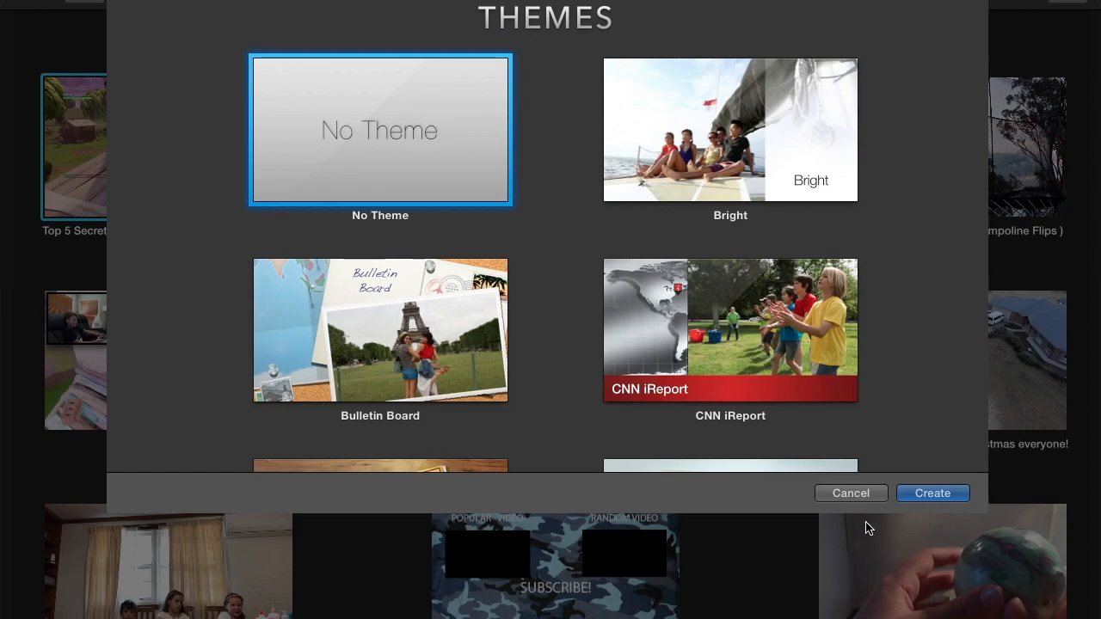
{"action": "left_click", "coordinate": [849, 493]}
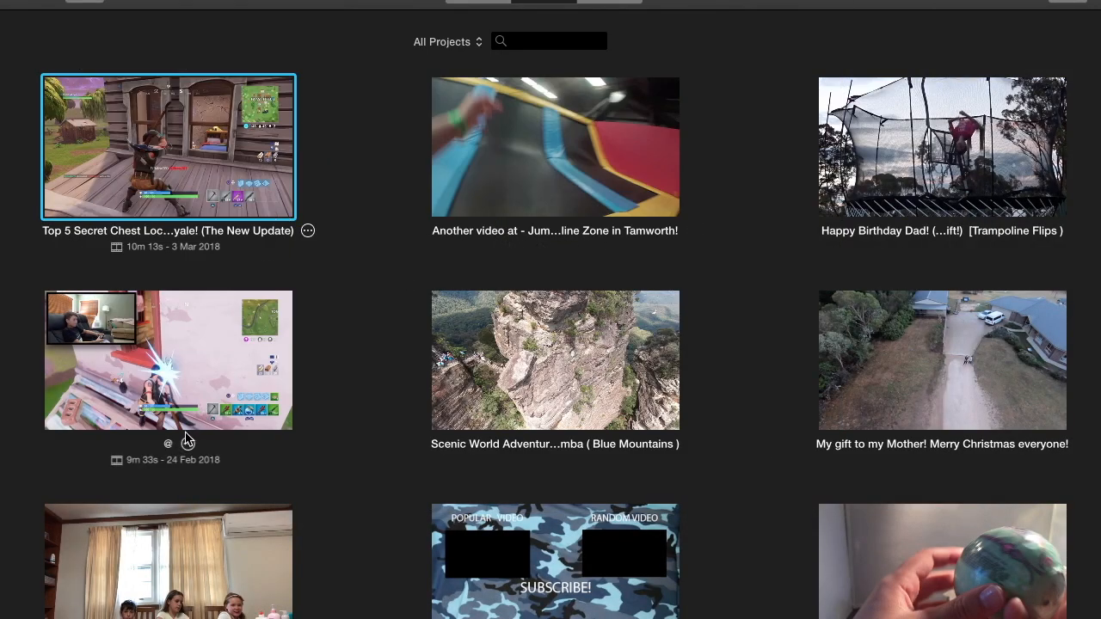
Open the existing Fortnite project named @ for editing.
{"action": "left_click", "coordinate": [215, 334]}
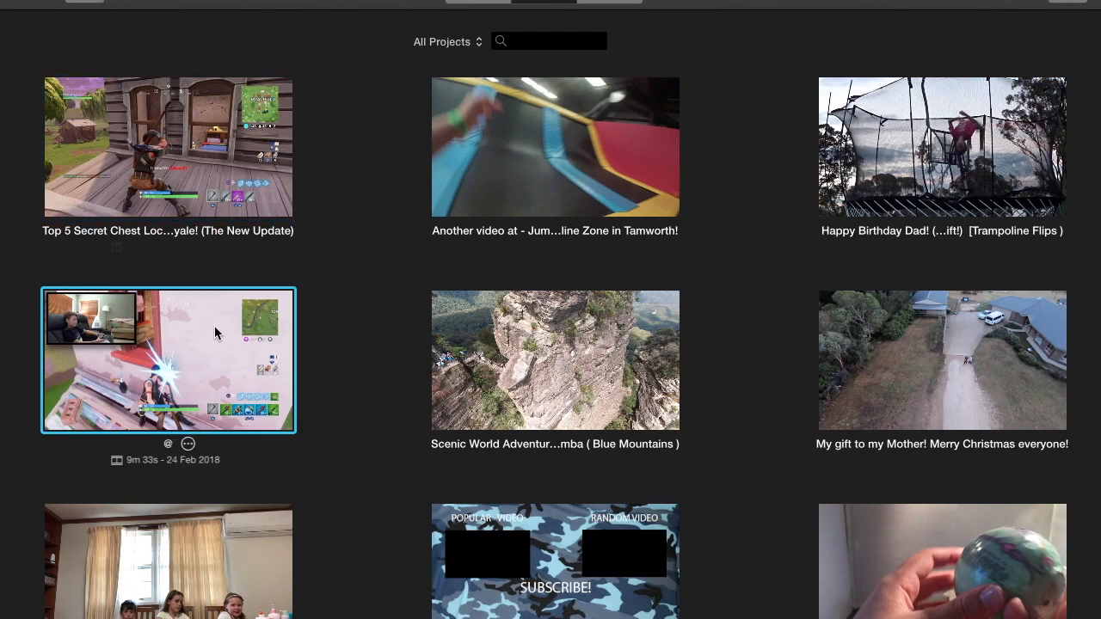
{"action": "left_click", "coordinate": [188, 445]}
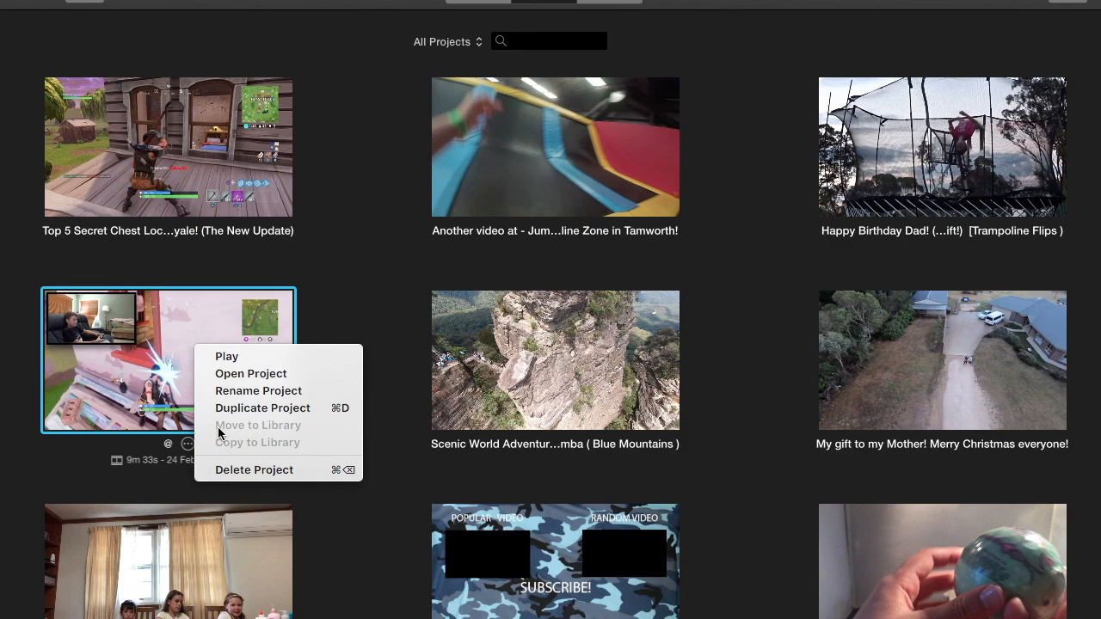
{"action": "left_click", "coordinate": [254, 375]}
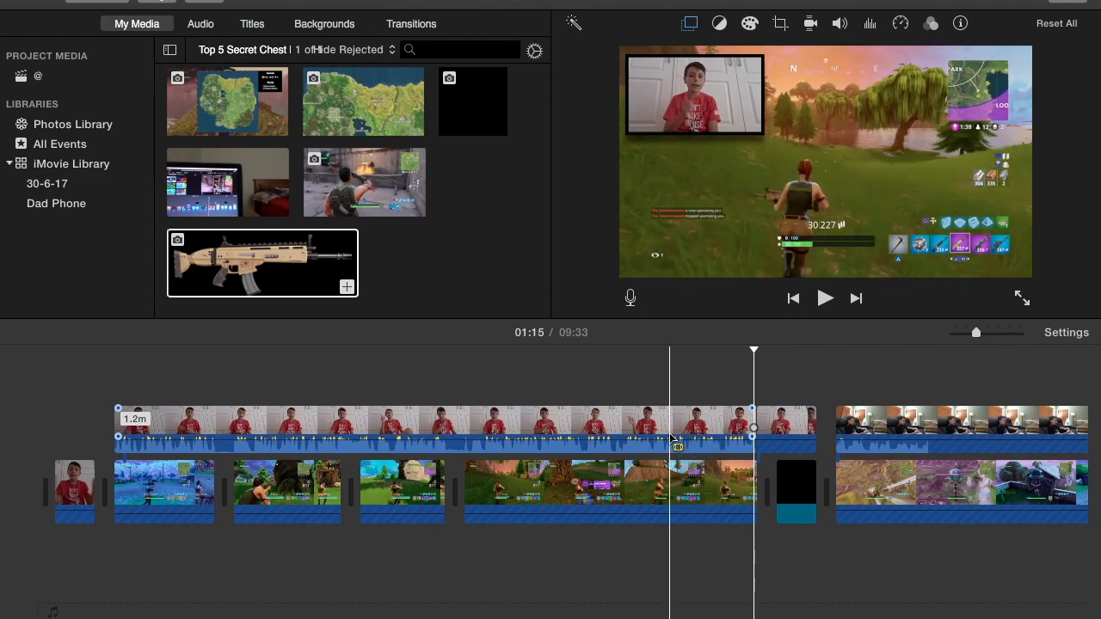
{"action": "scroll", "coordinate": [721, 484], "scroll_direction": "right", "scroll_amount": 4}
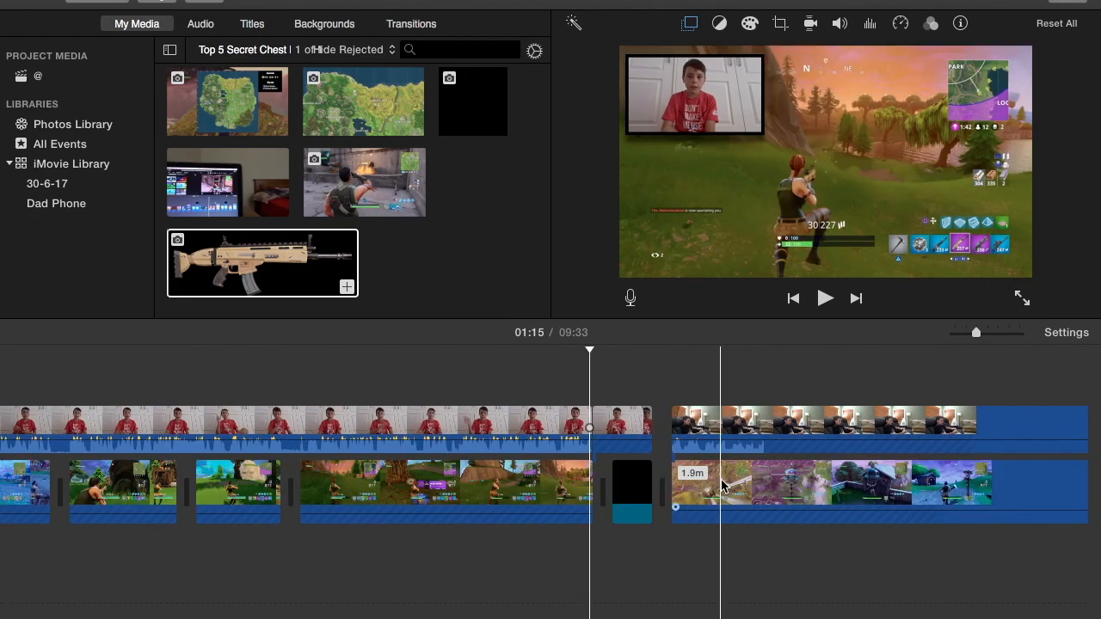
{"action": "left_click", "coordinate": [772, 464]}
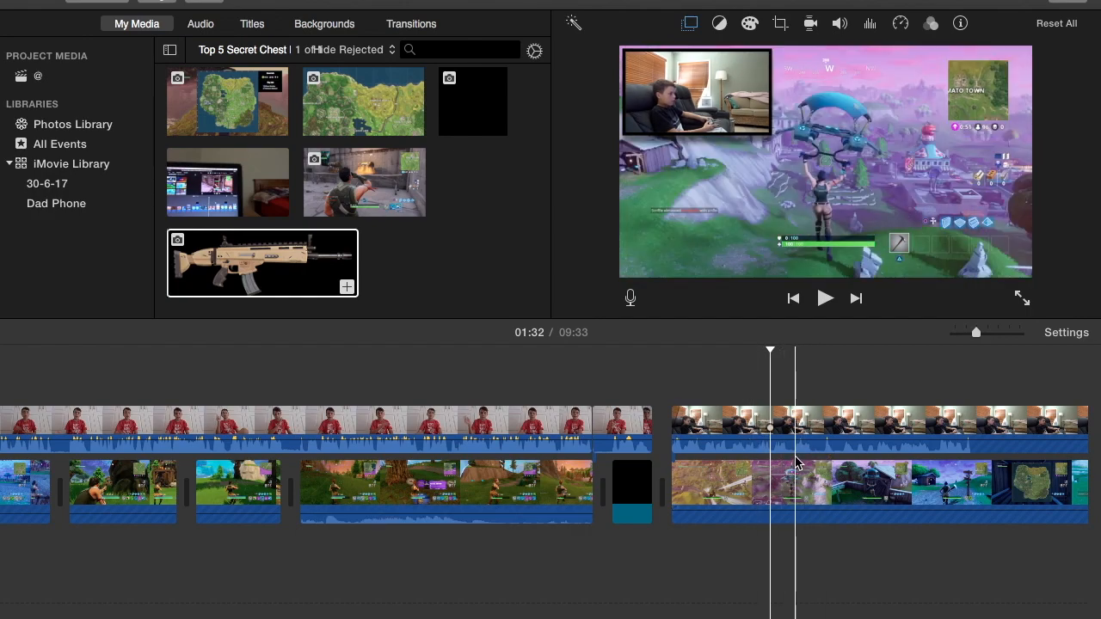
{"action": "scroll", "coordinate": [796, 465], "scroll_direction": "left", "scroll_amount": 3}
{"action": "scroll", "coordinate": [796, 462], "scroll_direction": "left", "scroll_amount": 1}
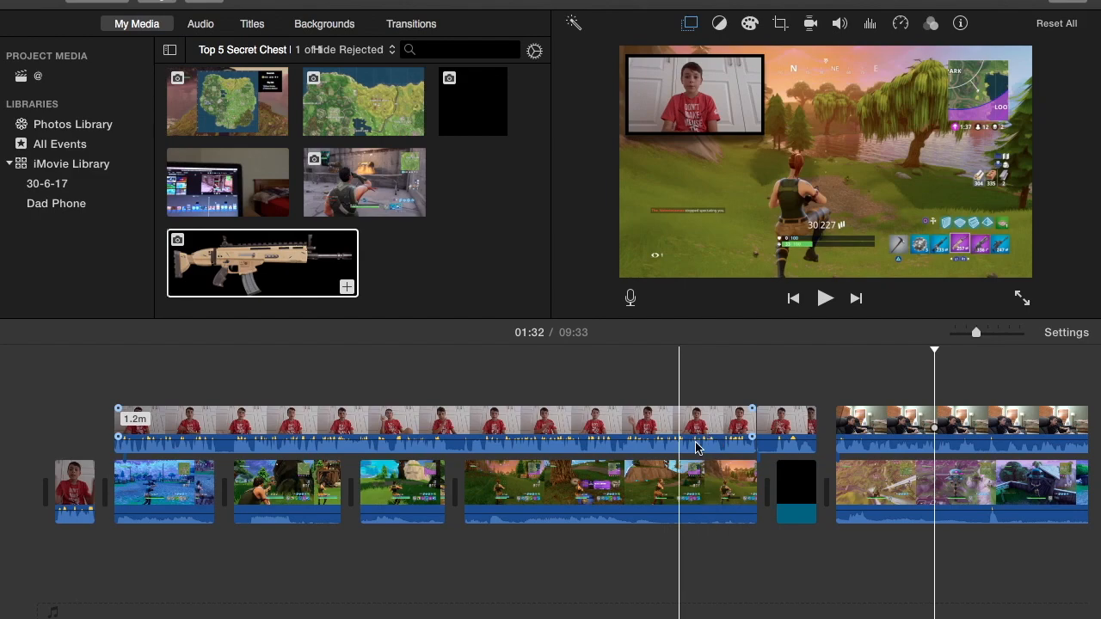
{"action": "left_click", "coordinate": [199, 2]}
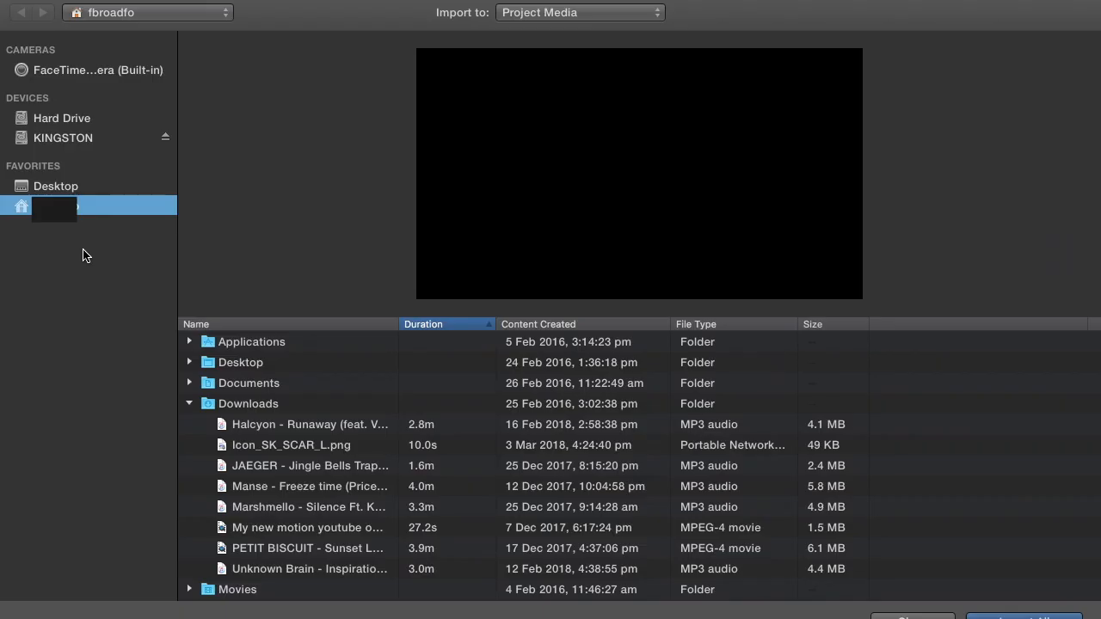
{"action": "left_click", "coordinate": [114, 150]}
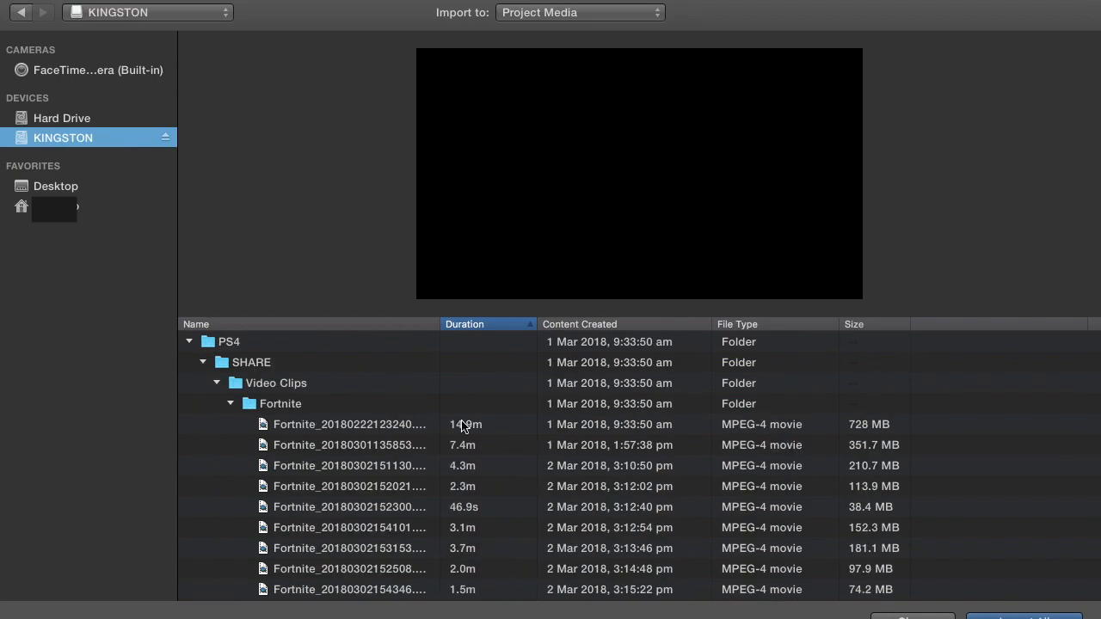
{"action": "scroll", "coordinate": [462, 426], "scroll_direction": "down", "scroll_amount": 2}
{"action": "left_click", "coordinate": [474, 367]}
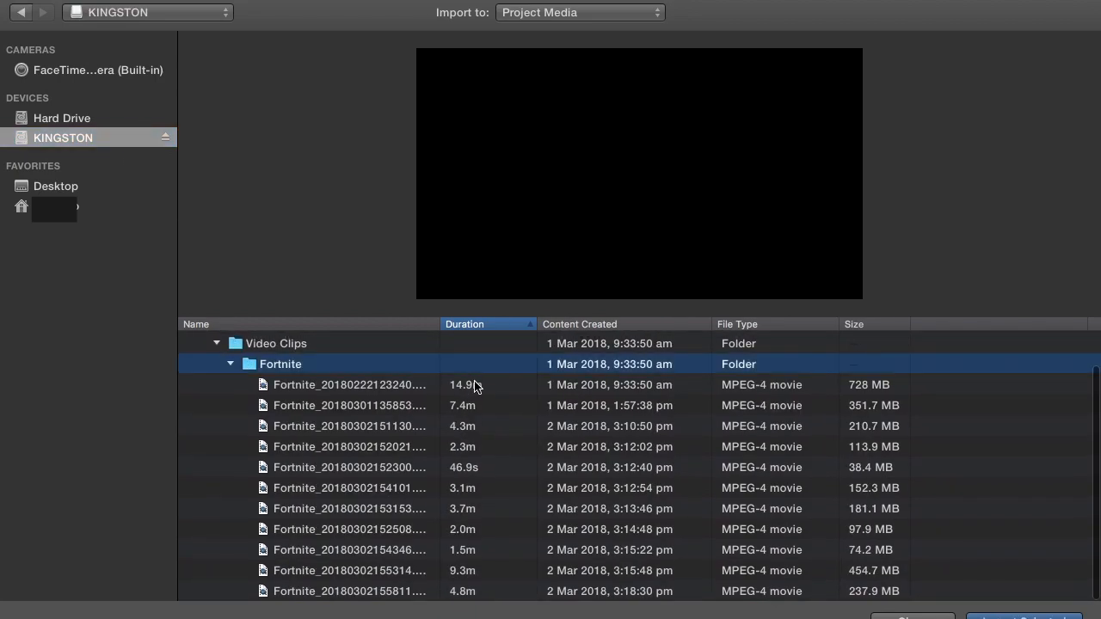
{"action": "left_click", "coordinate": [474, 387]}
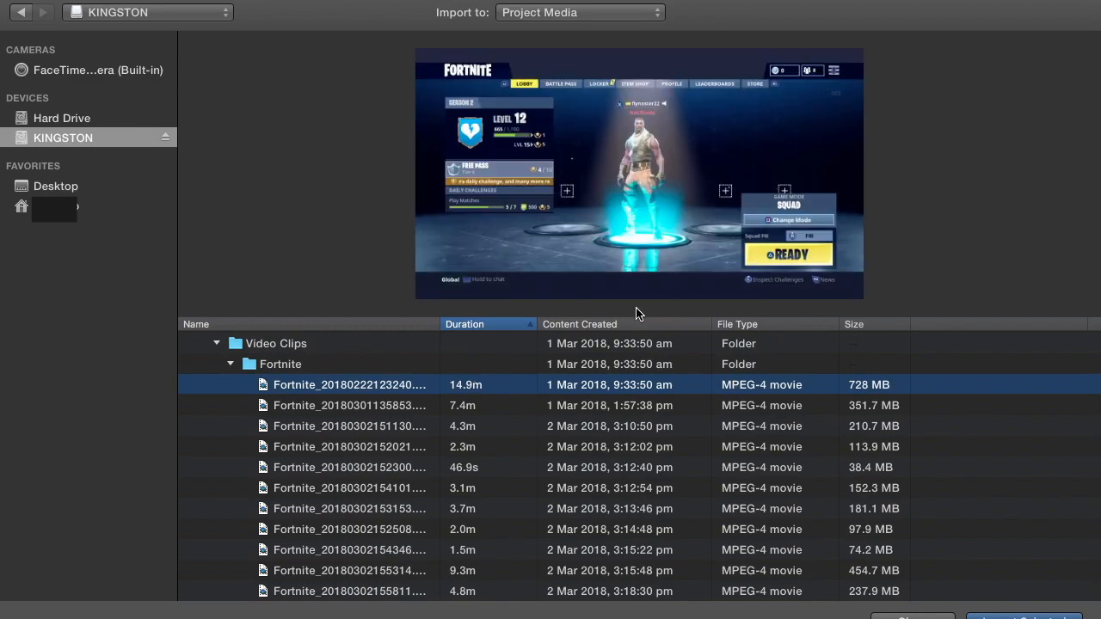
{"action": "left_click", "coordinate": [983, 616]}
{"action": "left_click", "coordinate": [983, 616]}
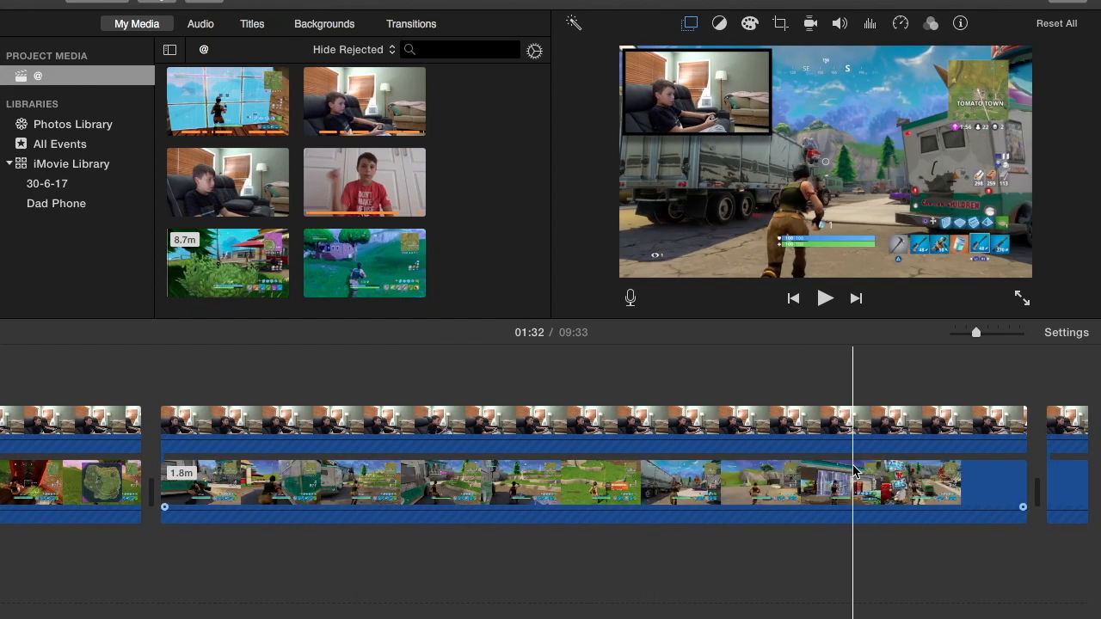
Try connecting the imported 14.9-minute gameplay clip above the closing webcam clips, and undo the placement.
{"action": "scroll", "coordinate": [851, 471], "scroll_direction": "right", "scroll_amount": 5}
{"action": "scroll", "coordinate": [924, 489], "scroll_direction": "right", "scroll_amount": 10}
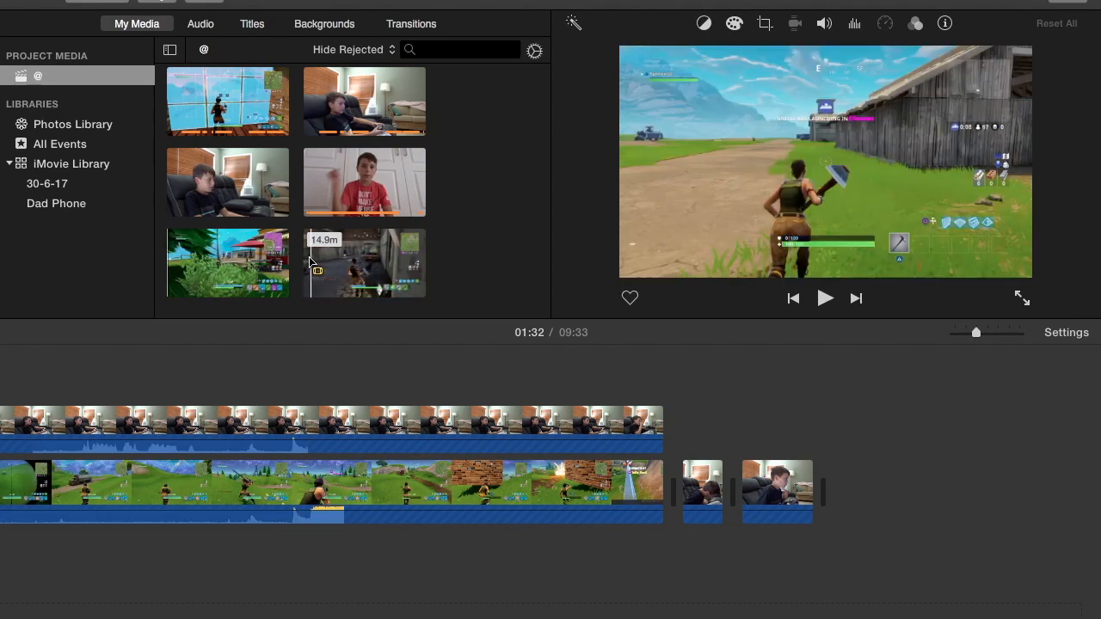
{"action": "left_click", "coordinate": [422, 262]}
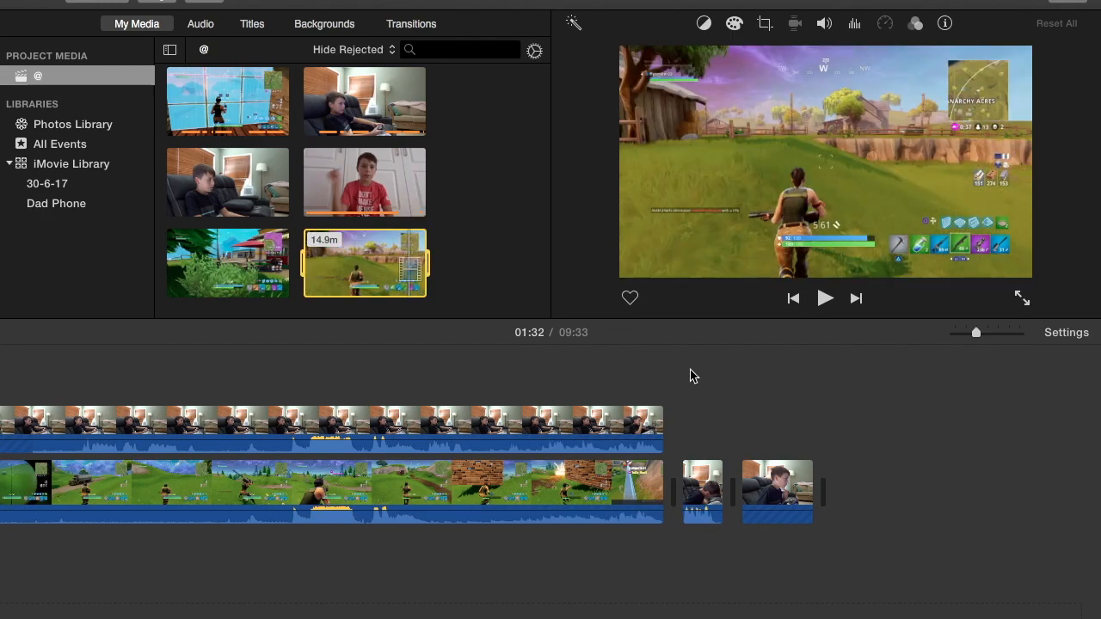
{"action": "key", "text": "q"}
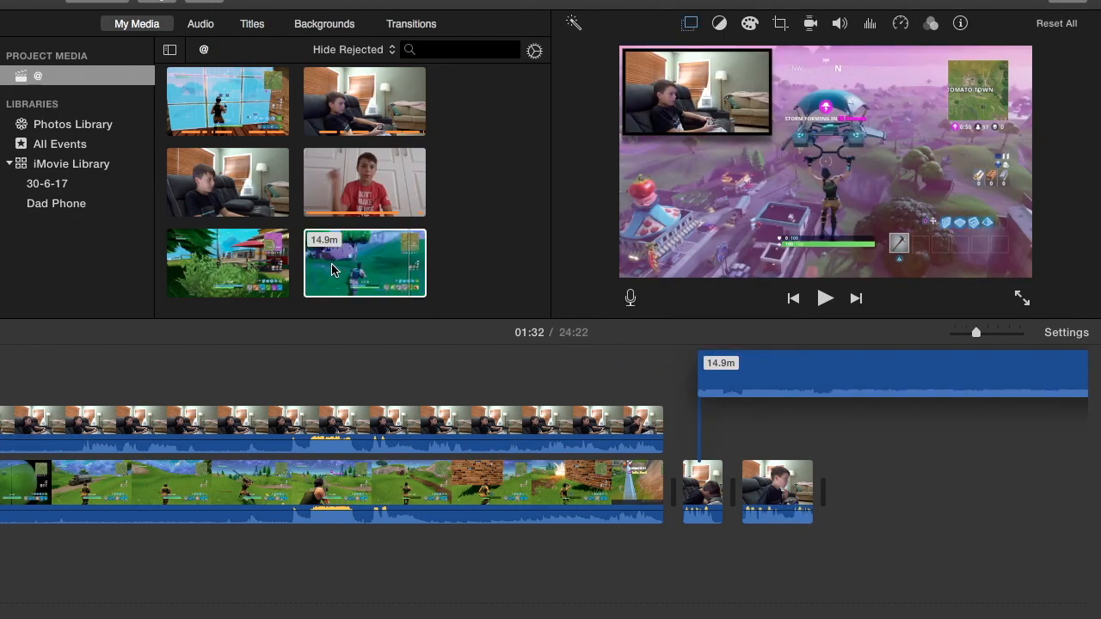
{"action": "key", "text": "super+z"}
Append the 14.9-minute gameplay clip to the end of the timeline and set its volume to 100%.
{"action": "left_click", "coordinate": [408, 287]}
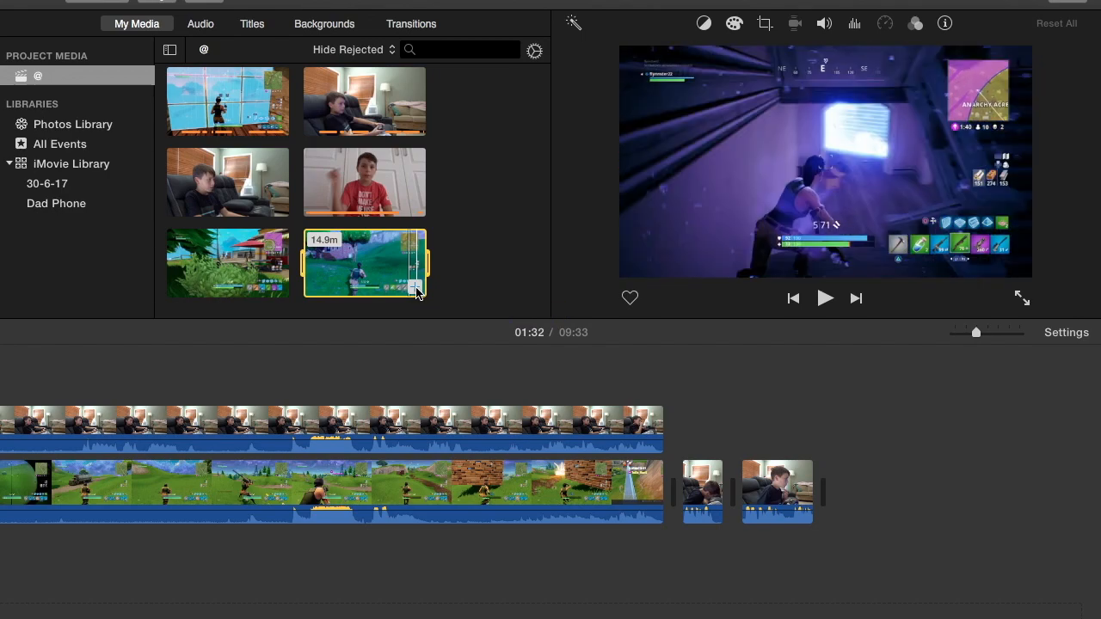
{"action": "key", "text": "e"}
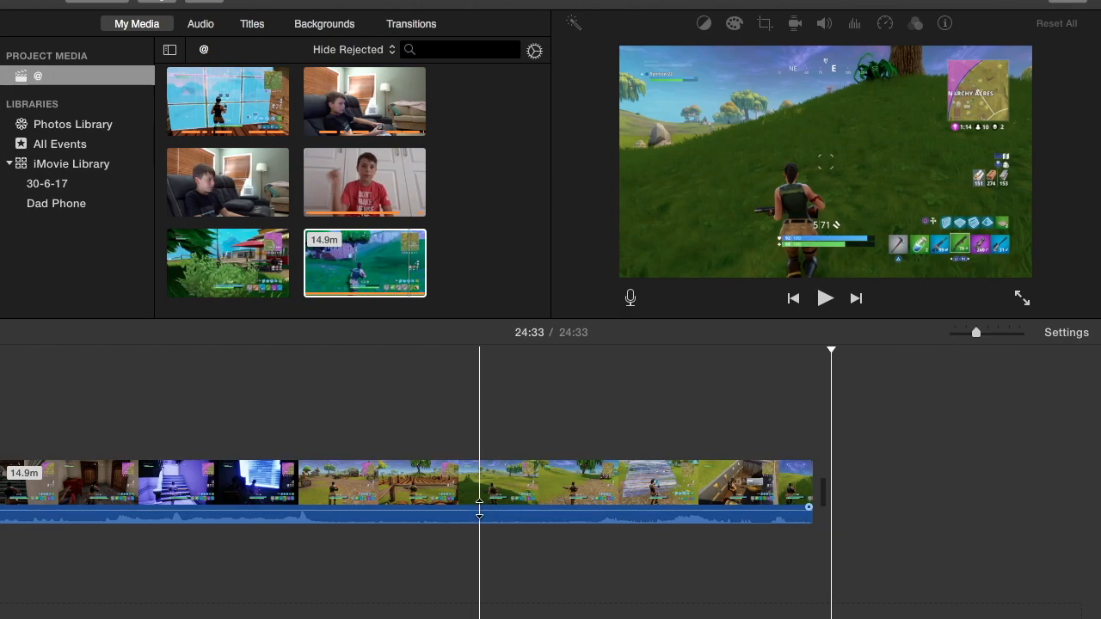
{"action": "left_click_drag", "start_coordinate": [479, 509], "coordinate": [480, 509]}
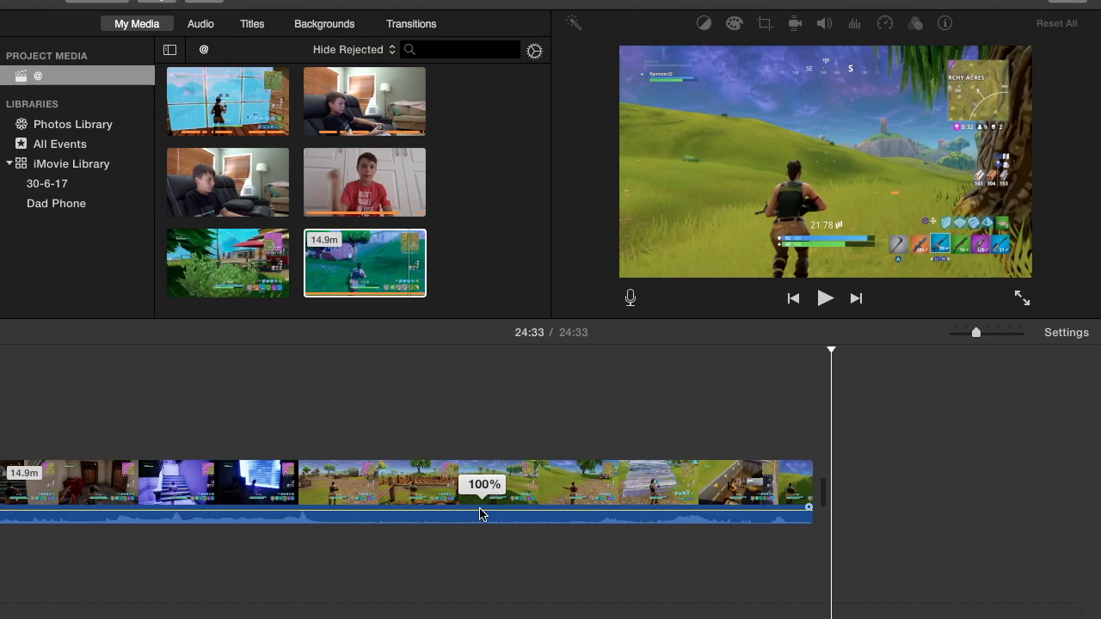
{"action": "mouse_move", "coordinate": [480, 508]}
{"action": "left_mouse_down"}
{"action": "mouse_move", "coordinate": [481, 483]}
{"action": "mouse_move", "coordinate": [480, 516]}
{"action": "left_mouse_up"}
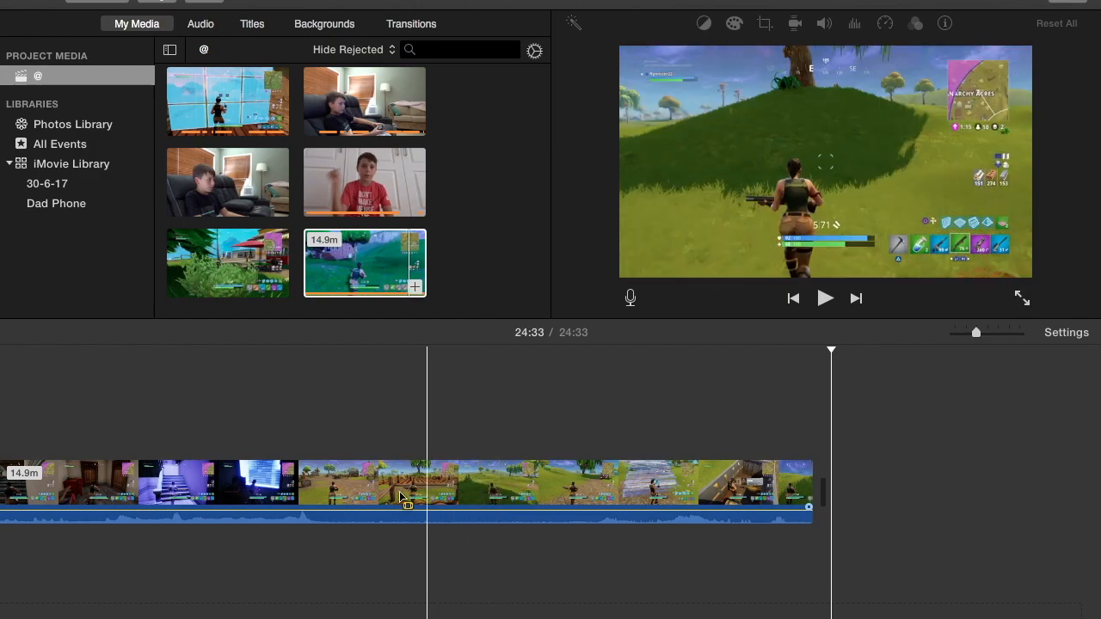
Overlay the entire 22.1-minute webcam clip above the appended gameplay clip, aligned with its start.
{"action": "scroll", "coordinate": [396, 499], "scroll_direction": "left", "scroll_amount": 20}
{"action": "scroll", "coordinate": [396, 499], "scroll_direction": "left", "scroll_amount": 20}
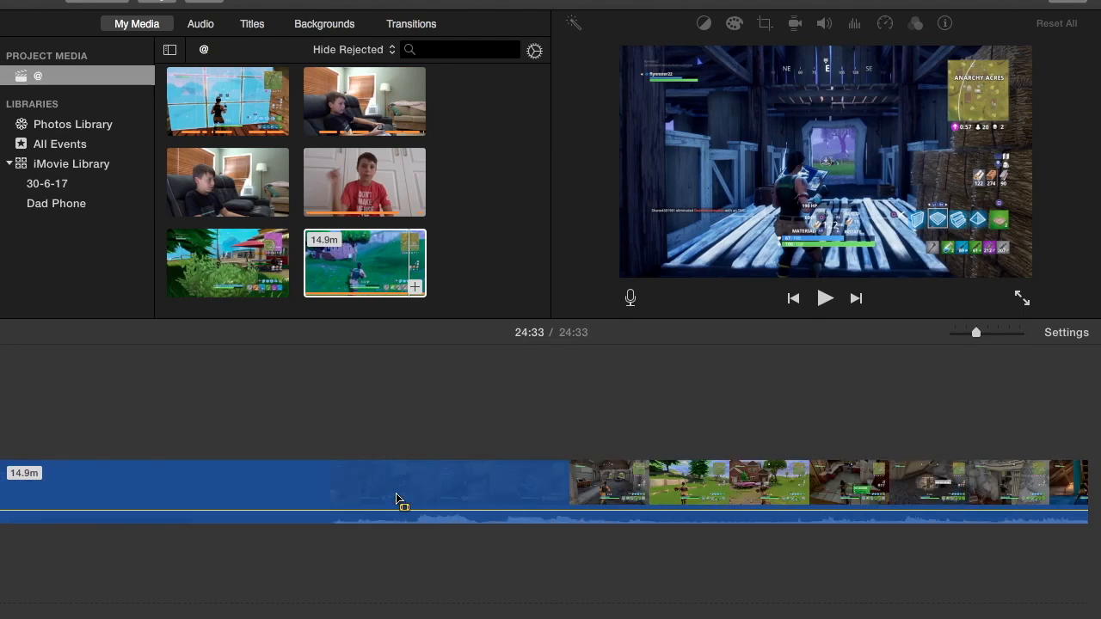
{"action": "scroll", "coordinate": [396, 499], "scroll_direction": "left", "scroll_amount": 20}
{"action": "scroll", "coordinate": [396, 496], "scroll_direction": "right", "scroll_amount": 15}
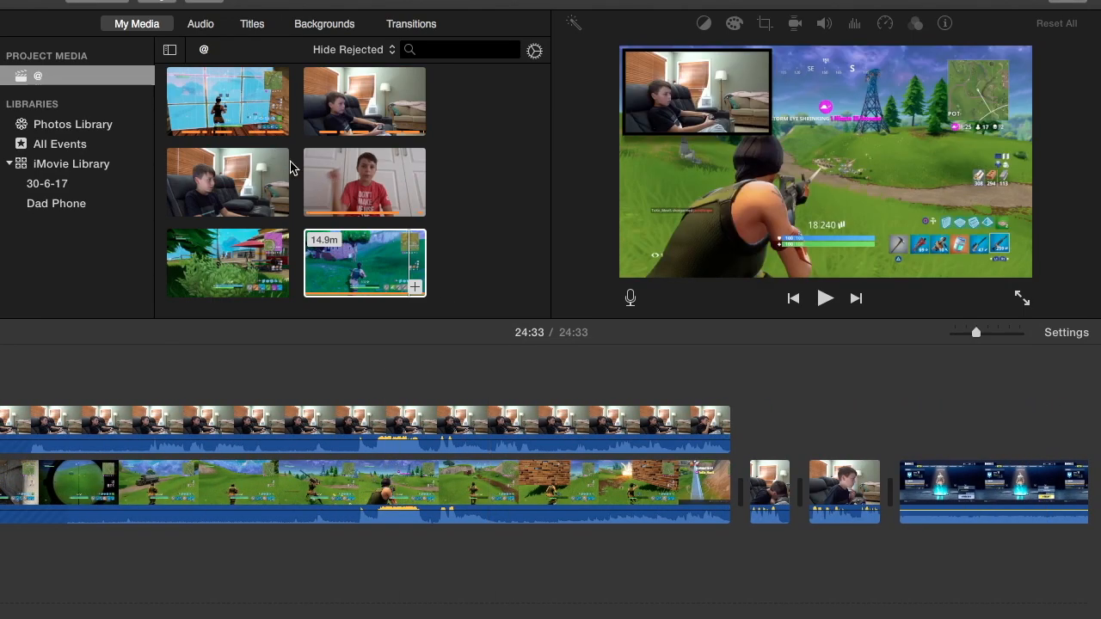
{"action": "left_click", "coordinate": [196, 166]}
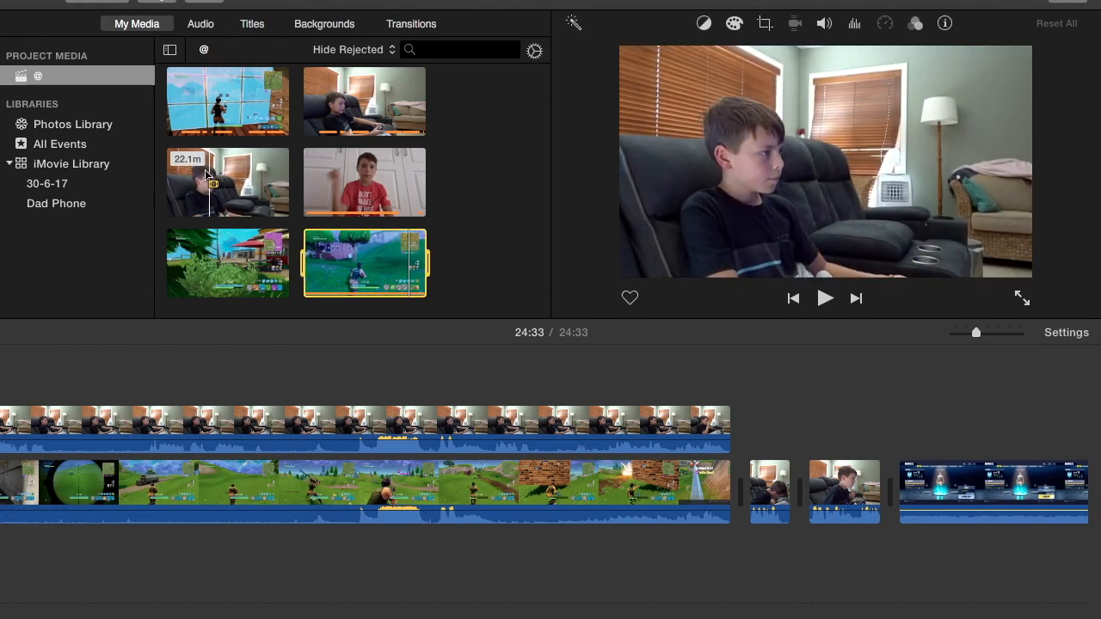
{"action": "left_click", "coordinate": [172, 179]}
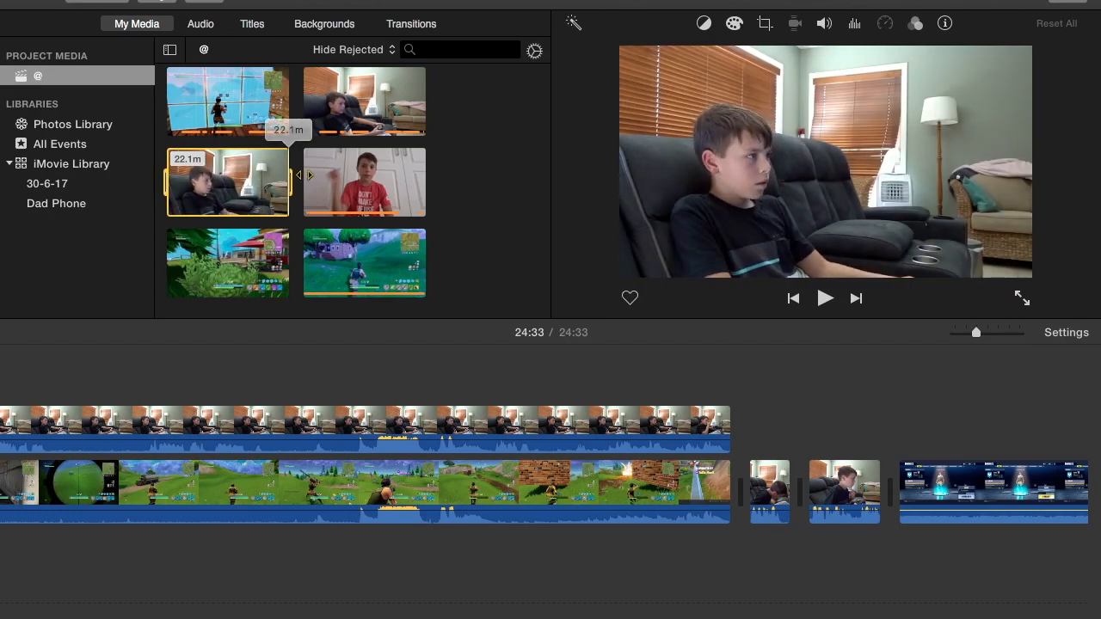
{"action": "left_click", "coordinate": [458, 389]}
{"action": "scroll", "coordinate": [458, 391], "scroll_direction": "right", "scroll_amount": 5}
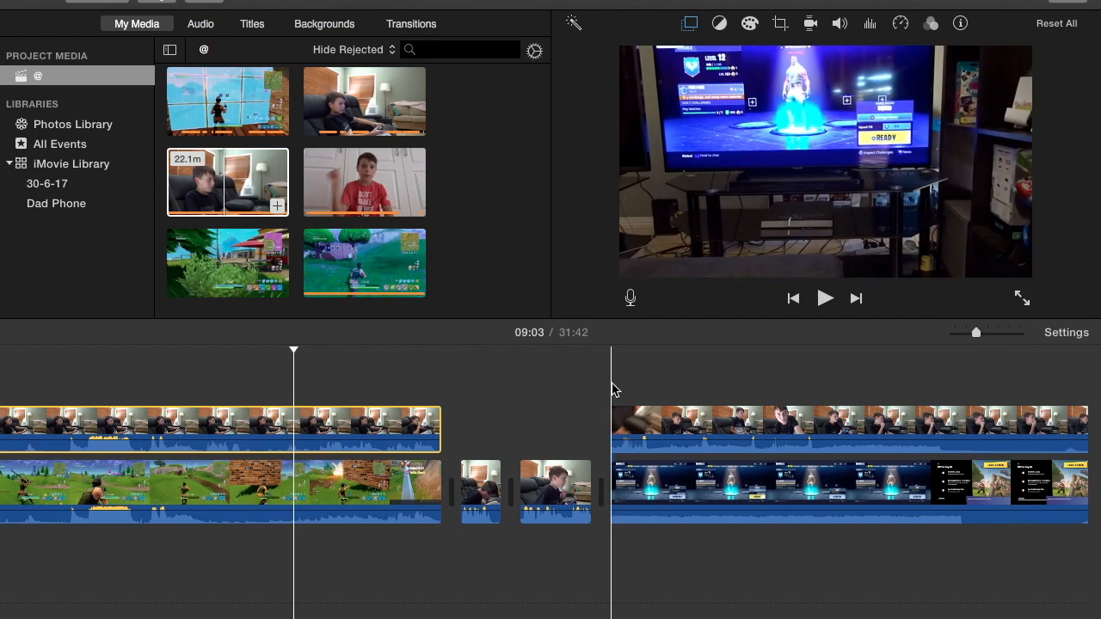
Set the appended 22.1-minute webcam overlay to Picture in Picture, enlarging it slightly and placing it in the frame's upper-left corner.
{"action": "left_click", "coordinate": [721, 430]}
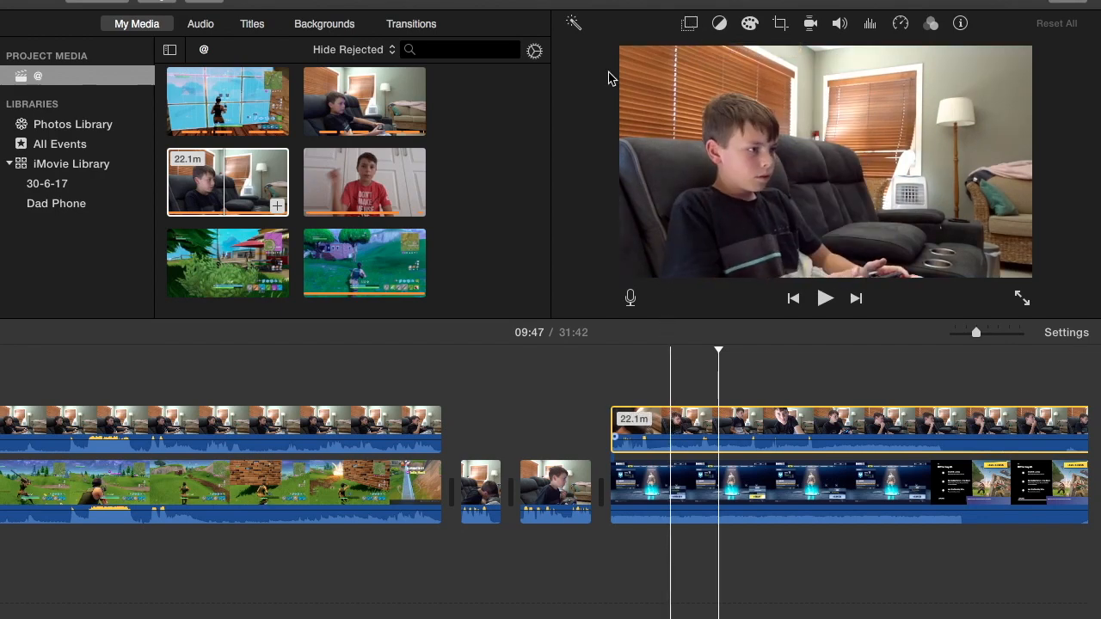
{"action": "left_click", "coordinate": [691, 24]}
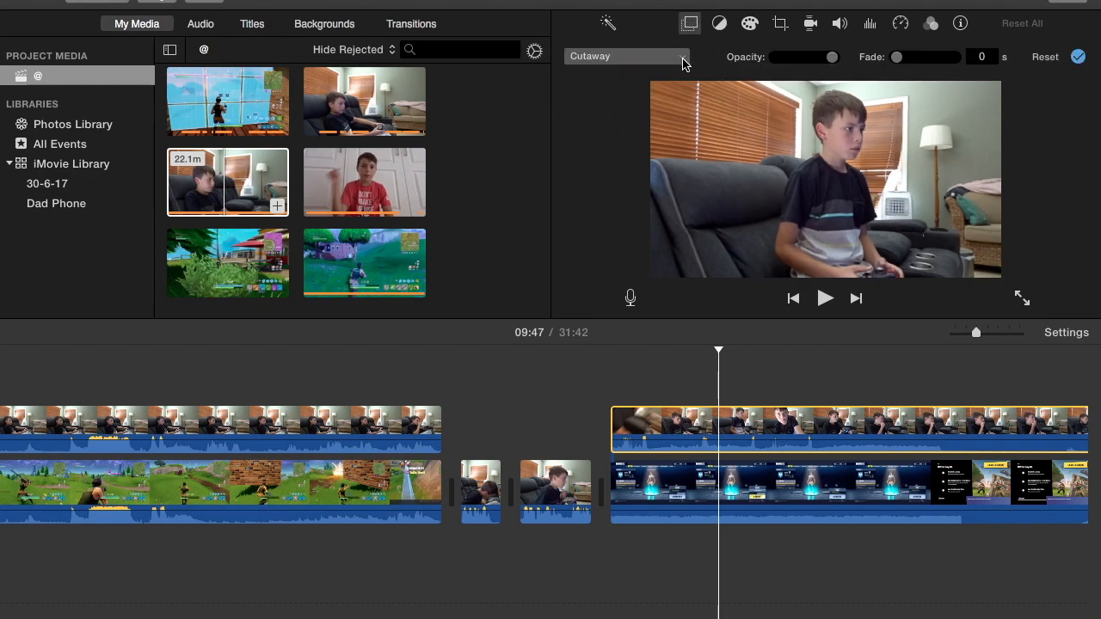
{"action": "left_click", "coordinate": [682, 58]}
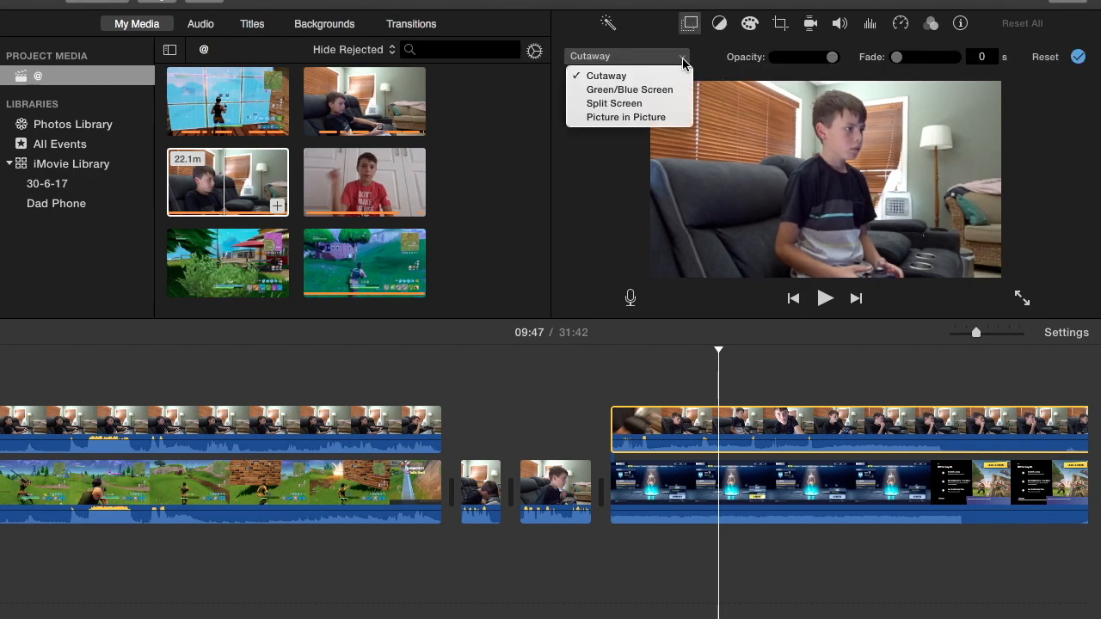
{"action": "left_click", "coordinate": [679, 122]}
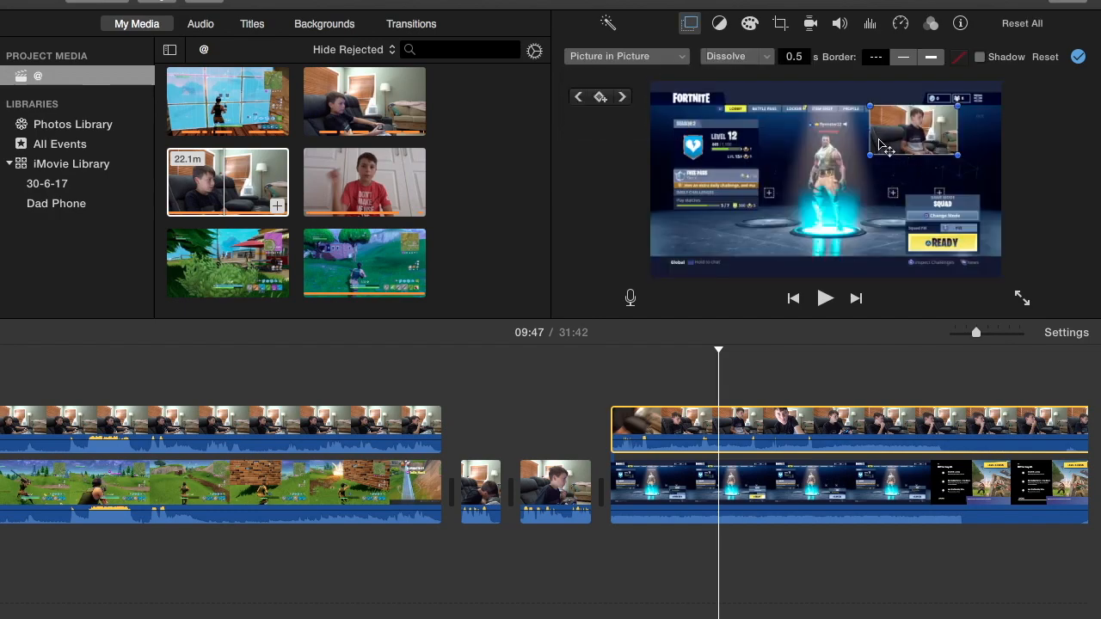
{"action": "left_click_drag", "start_coordinate": [869, 156], "coordinate": [688, 142]}
{"action": "left_click_drag", "start_coordinate": [782, 159], "coordinate": [772, 152]}
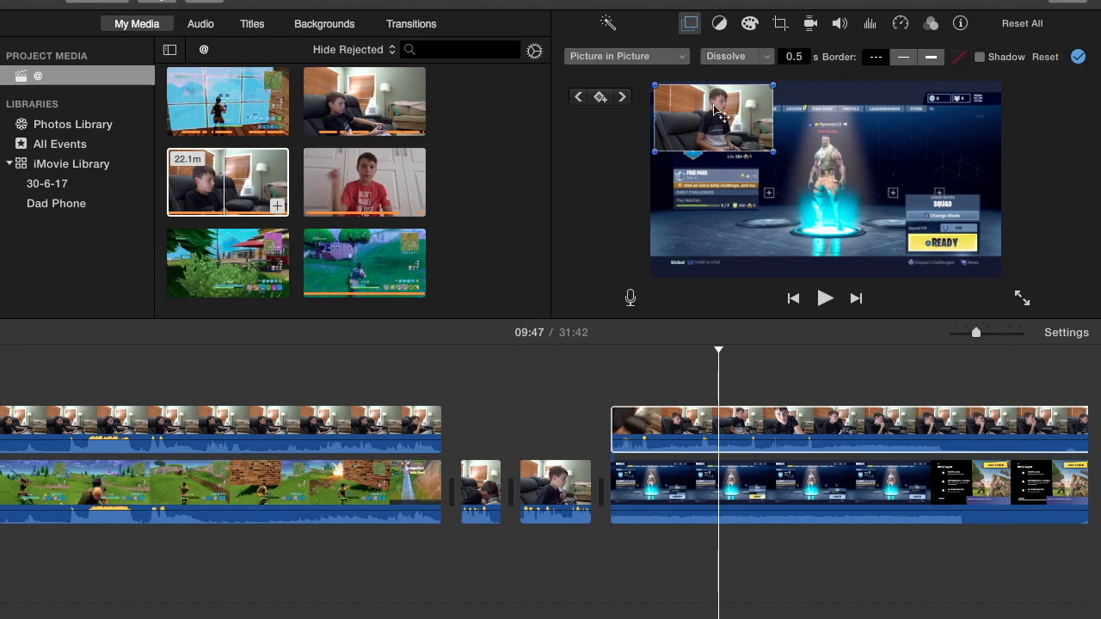
Check the earlier webcam overlay's picture-in-picture style, and give the appended webcam overlay the thickest border.
{"action": "left_click", "coordinate": [372, 415]}
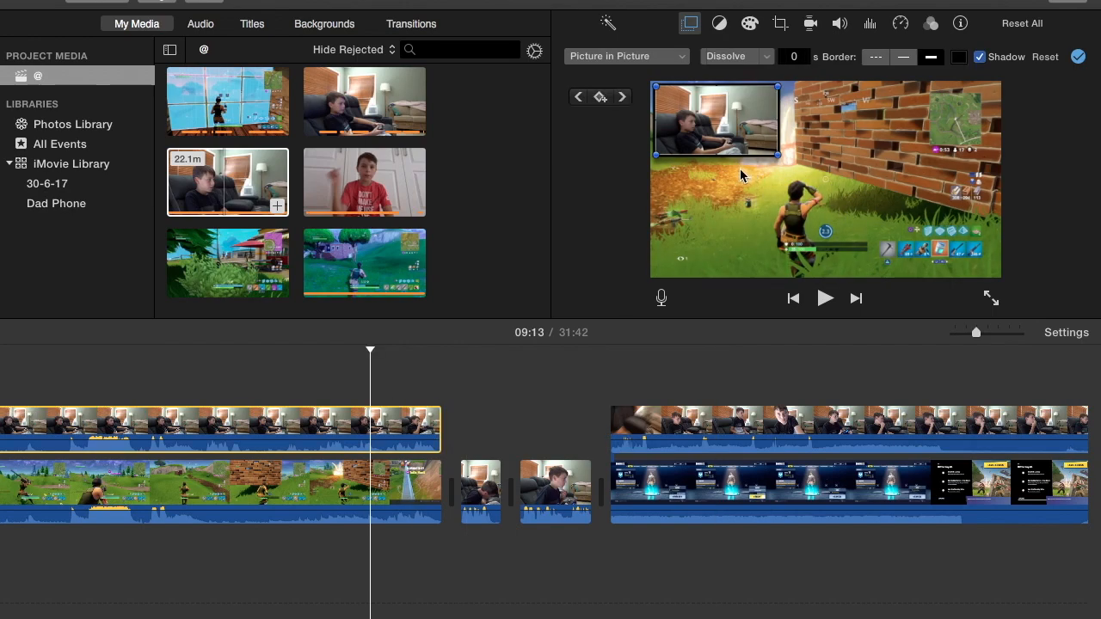
{"action": "left_click", "coordinate": [798, 399]}
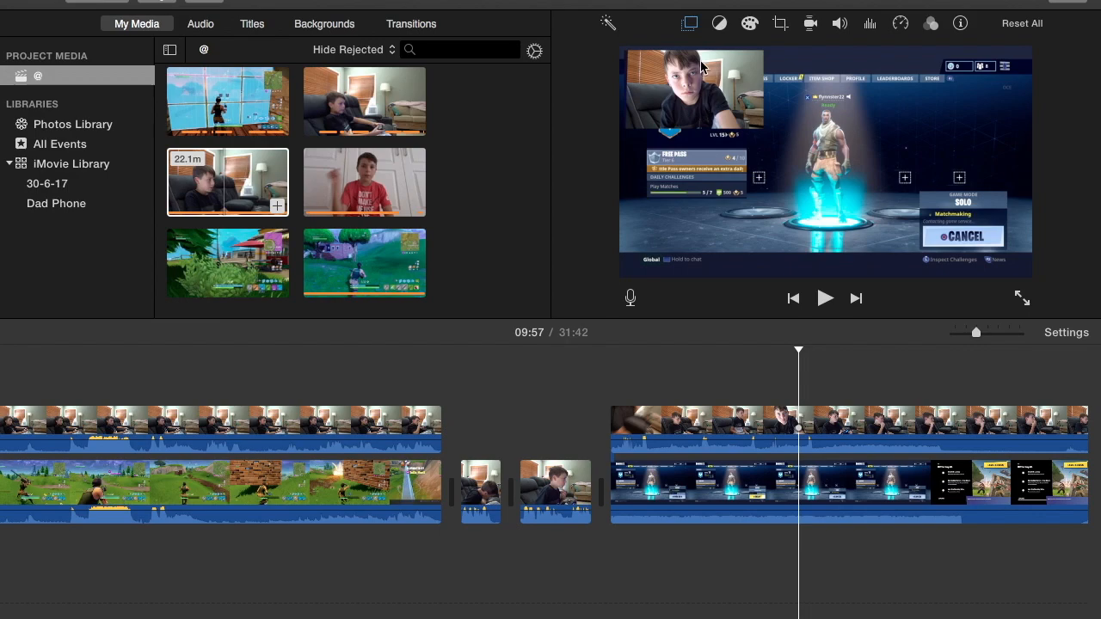
{"action": "left_click", "coordinate": [690, 26]}
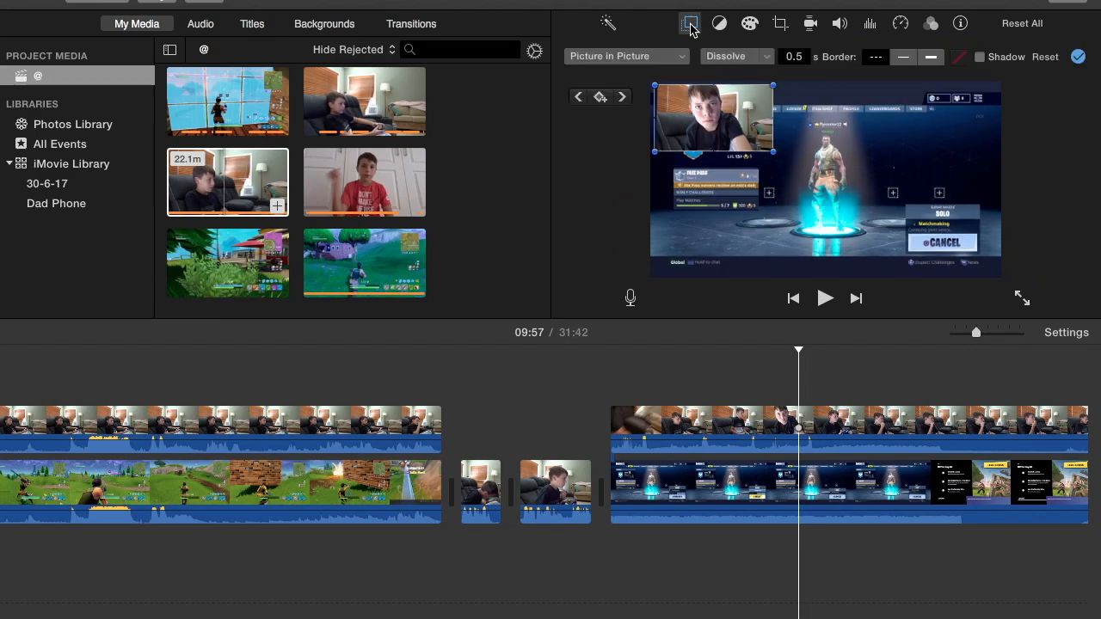
{"action": "left_click", "coordinate": [931, 59]}
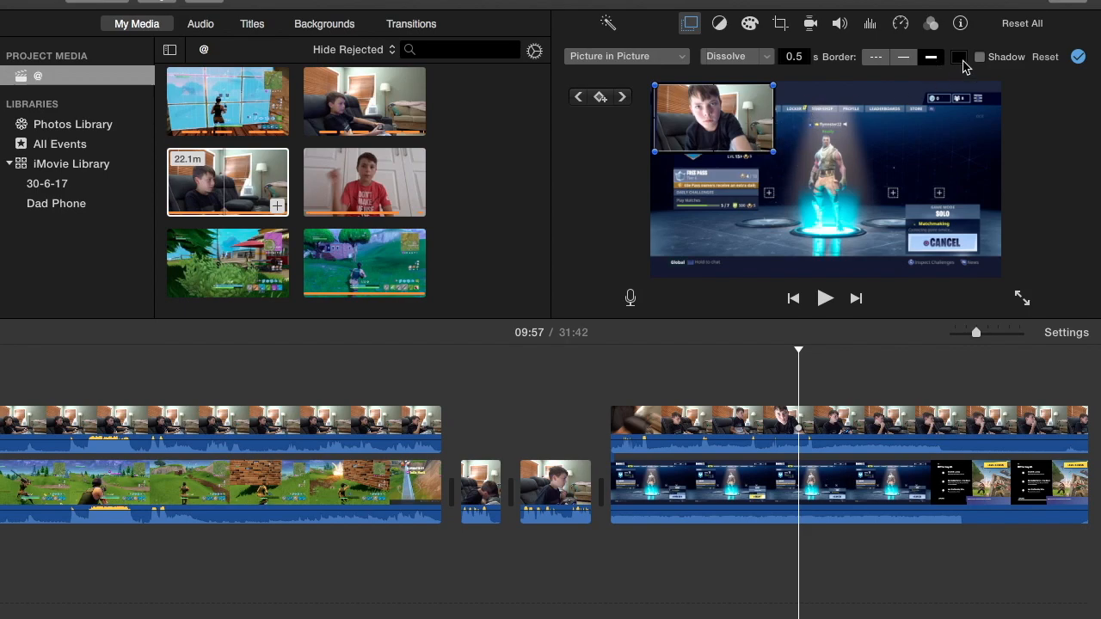
Try a white border on the appended webcam overlay, return it to black, and apply the settings with Shadow enabled.
{"action": "left_click", "coordinate": [958, 57]}
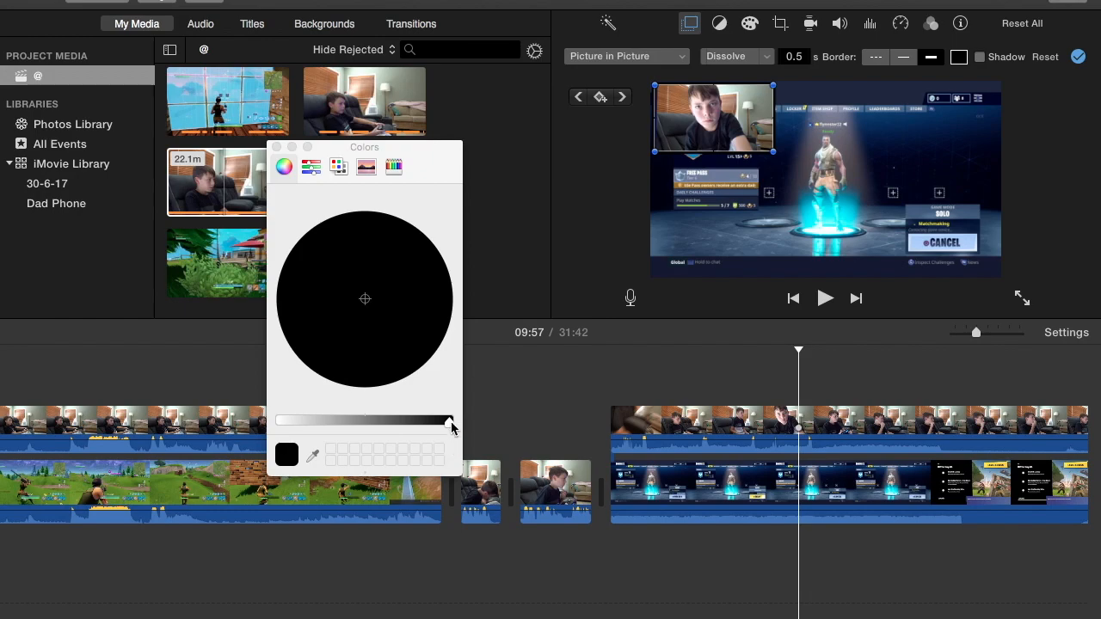
{"action": "left_click_drag", "start_coordinate": [409, 422], "coordinate": [279, 422]}
{"action": "mouse_move", "coordinate": [362, 294]}
{"action": "left_mouse_down"}
{"action": "mouse_move", "coordinate": [401, 393]}
{"action": "mouse_move", "coordinate": [435, 301]}
{"action": "mouse_move", "coordinate": [312, 266]}
{"action": "mouse_move", "coordinate": [325, 309]}
{"action": "mouse_move", "coordinate": [376, 297]}
{"action": "mouse_move", "coordinate": [366, 298]}
{"action": "left_mouse_up"}
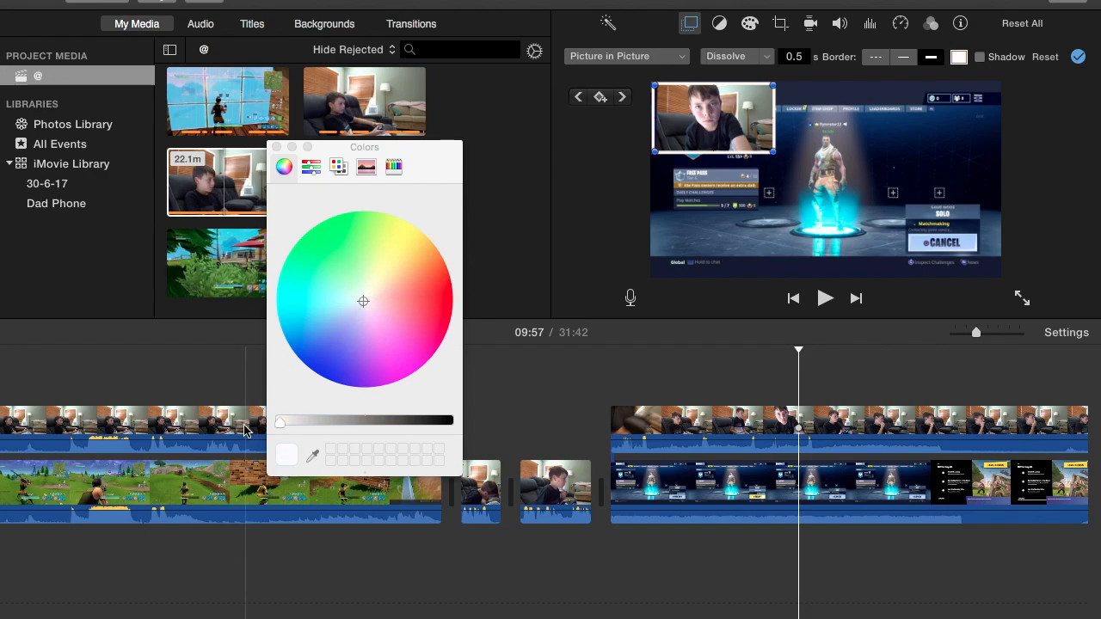
{"action": "left_click_drag", "start_coordinate": [279, 421], "coordinate": [467, 432]}
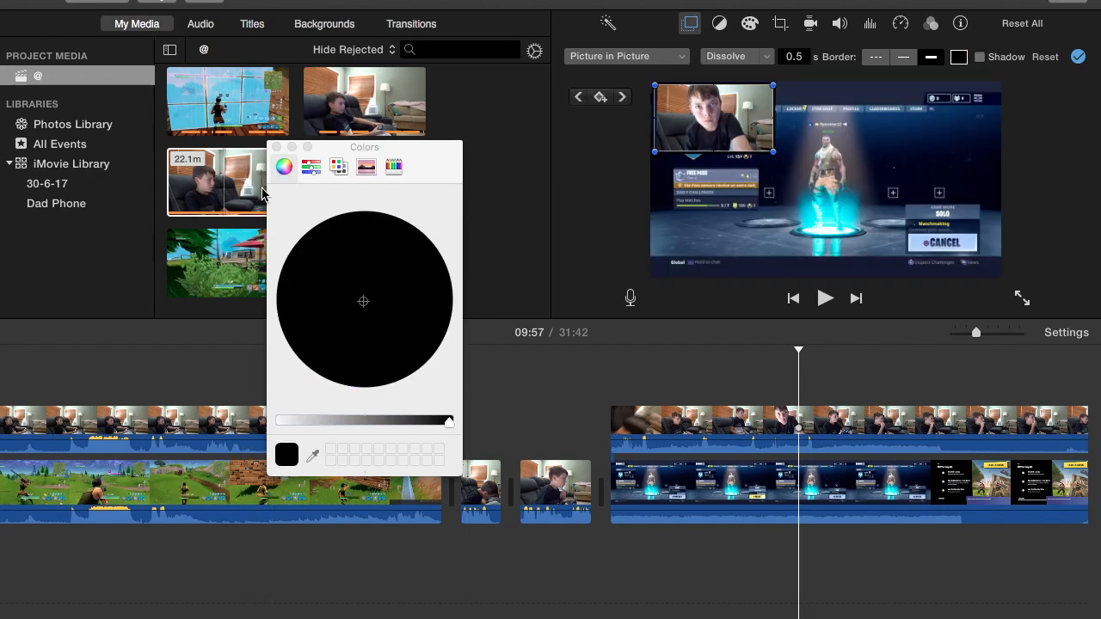
{"action": "left_click", "coordinate": [277, 148]}
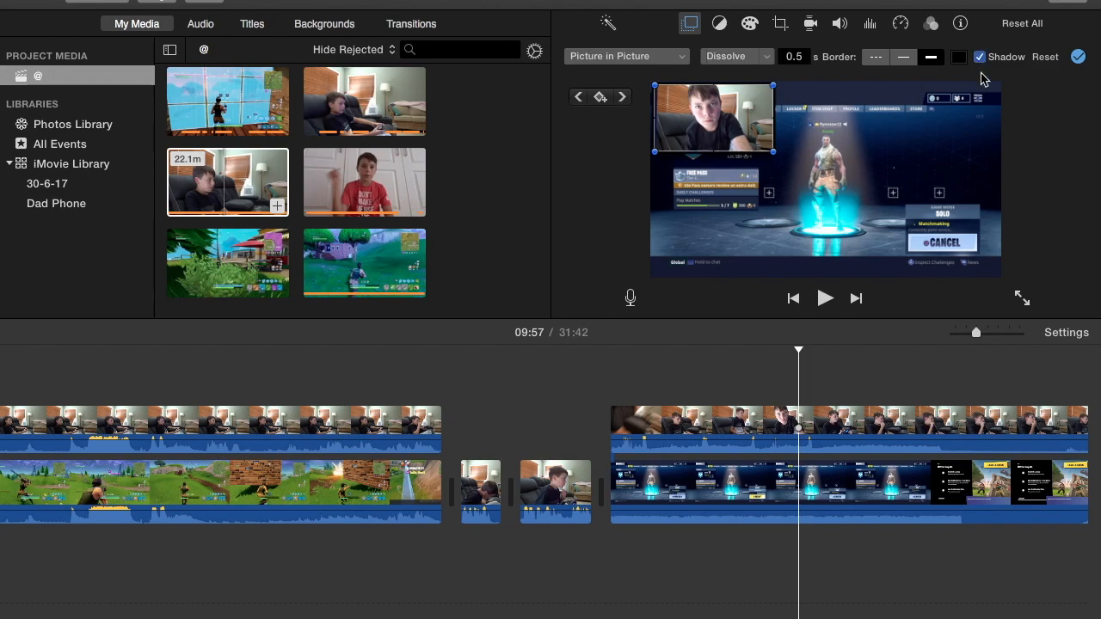
{"action": "left_click", "coordinate": [1076, 57]}
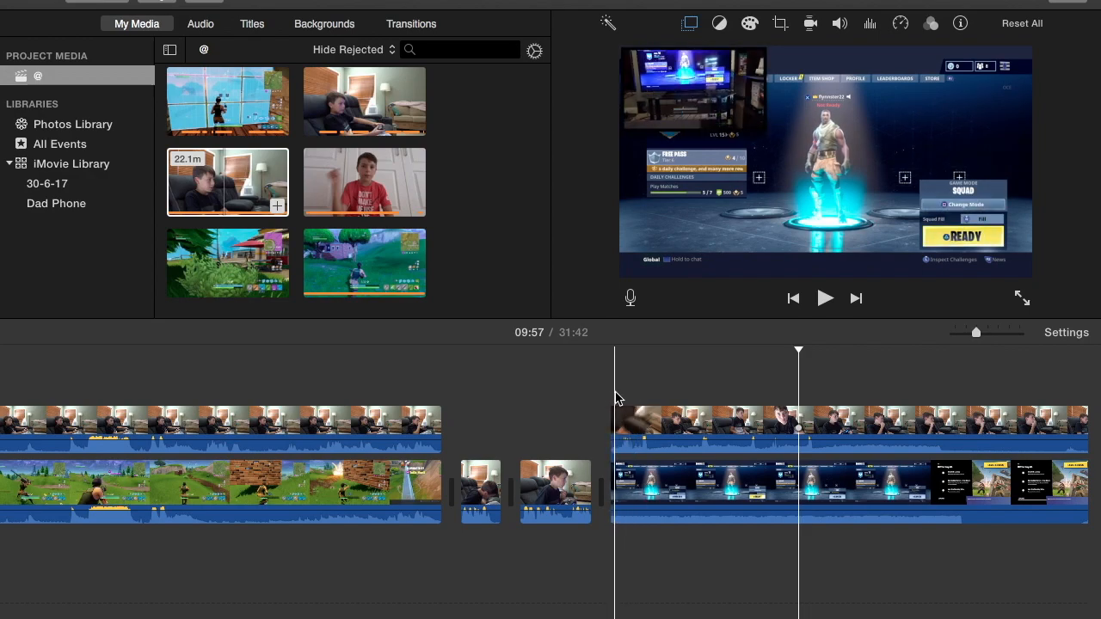
Try the Zoom and Swap picture-in-picture transition styles on the appended webcam overlay.
{"action": "left_click", "coordinate": [629, 421]}
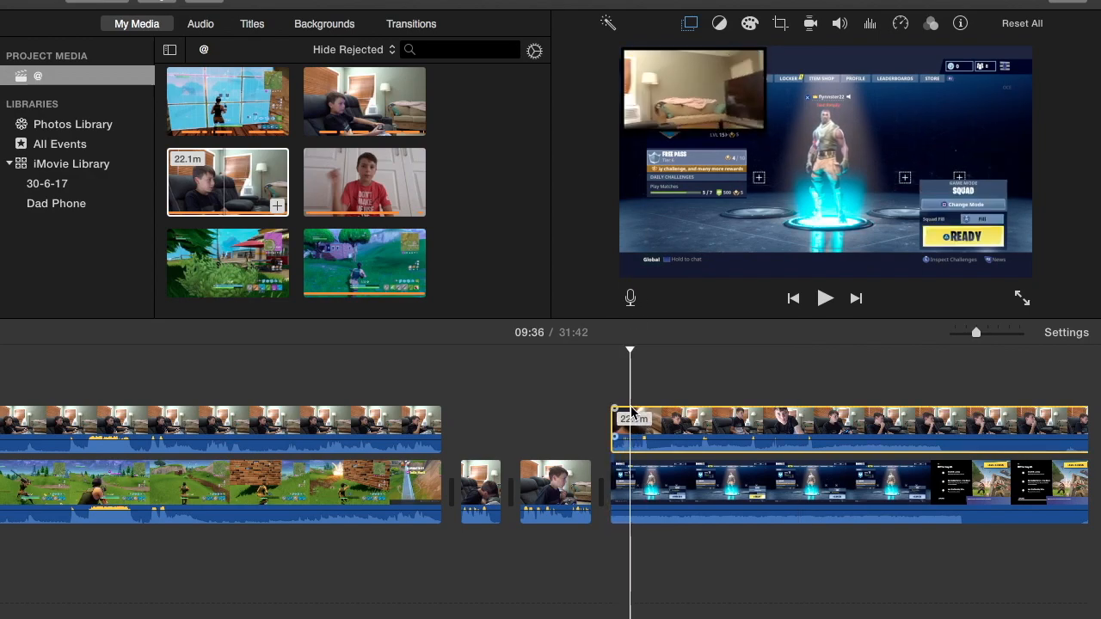
{"action": "left_click", "coordinate": [690, 25]}
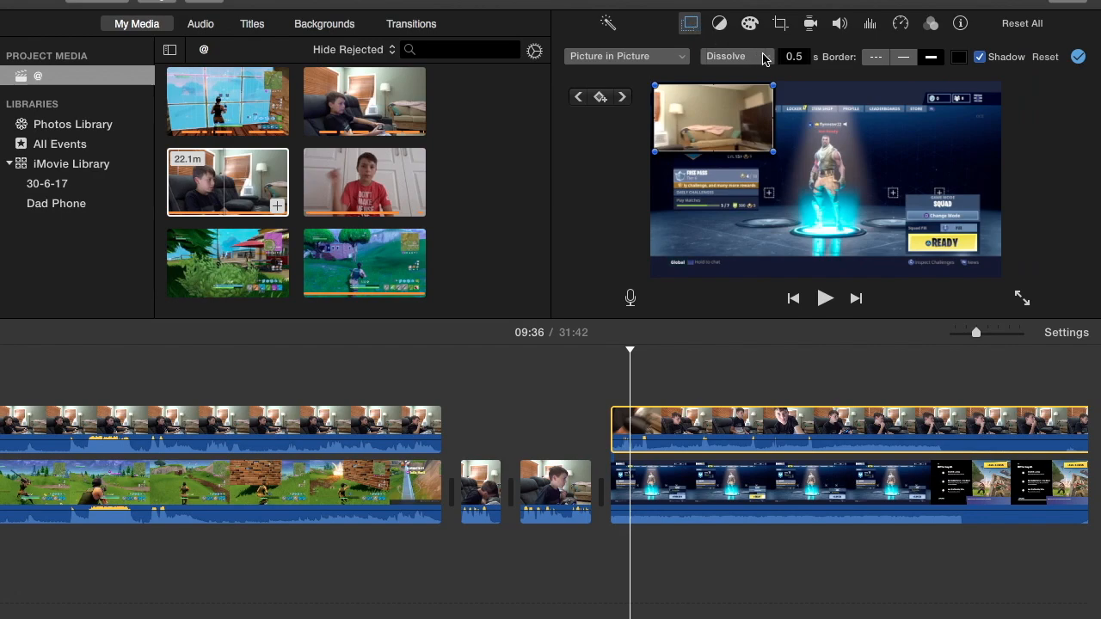
{"action": "left_click", "coordinate": [764, 57]}
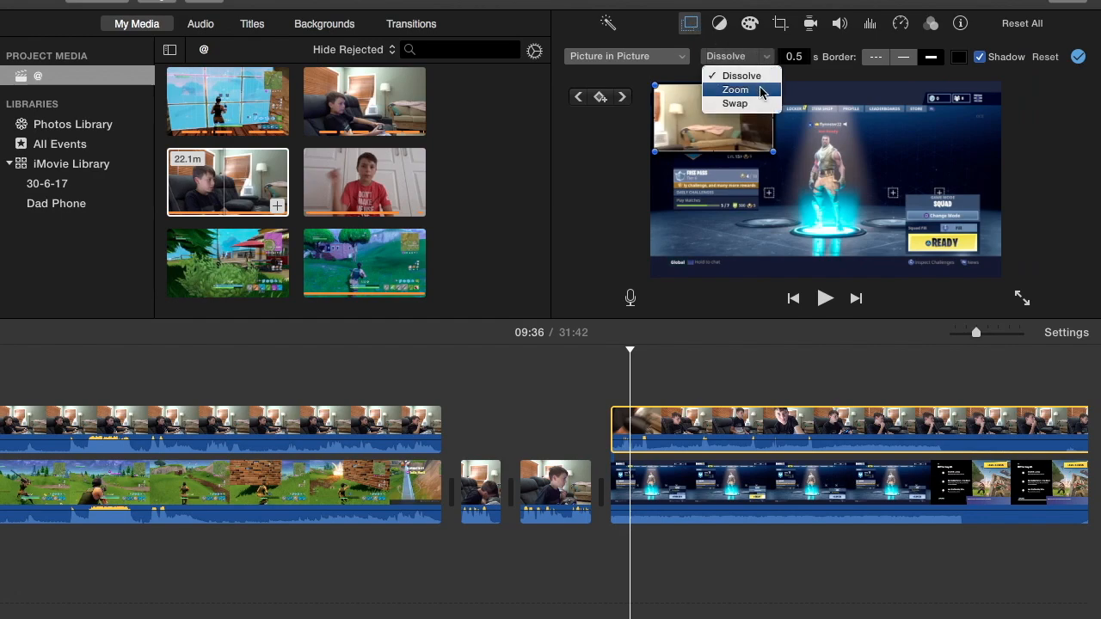
{"action": "left_click", "coordinate": [761, 90]}
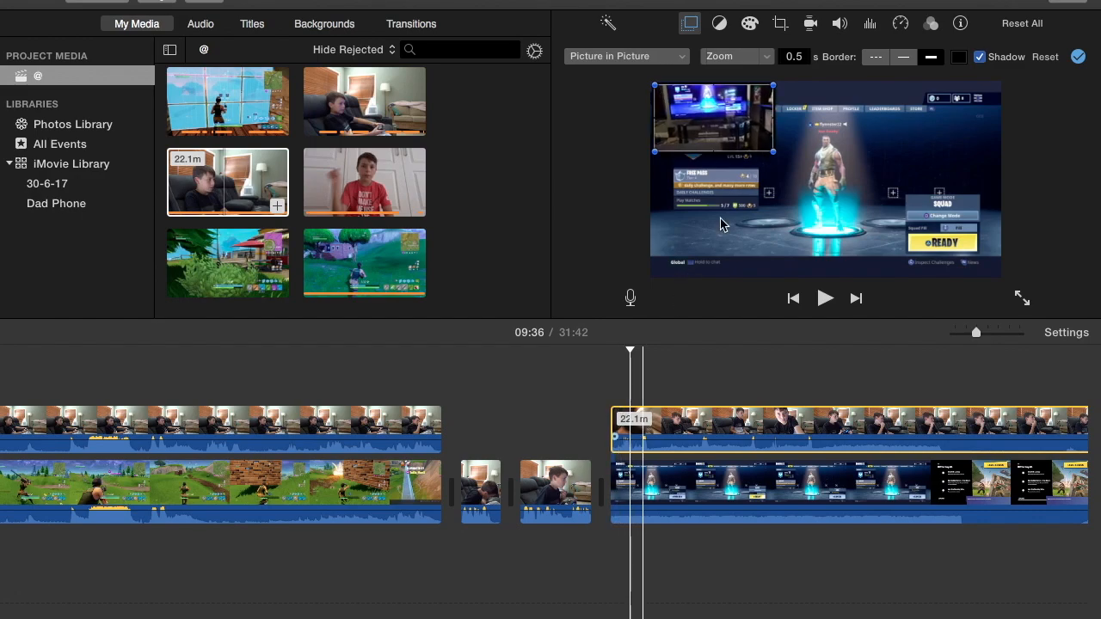
{"action": "left_click", "coordinate": [766, 56]}
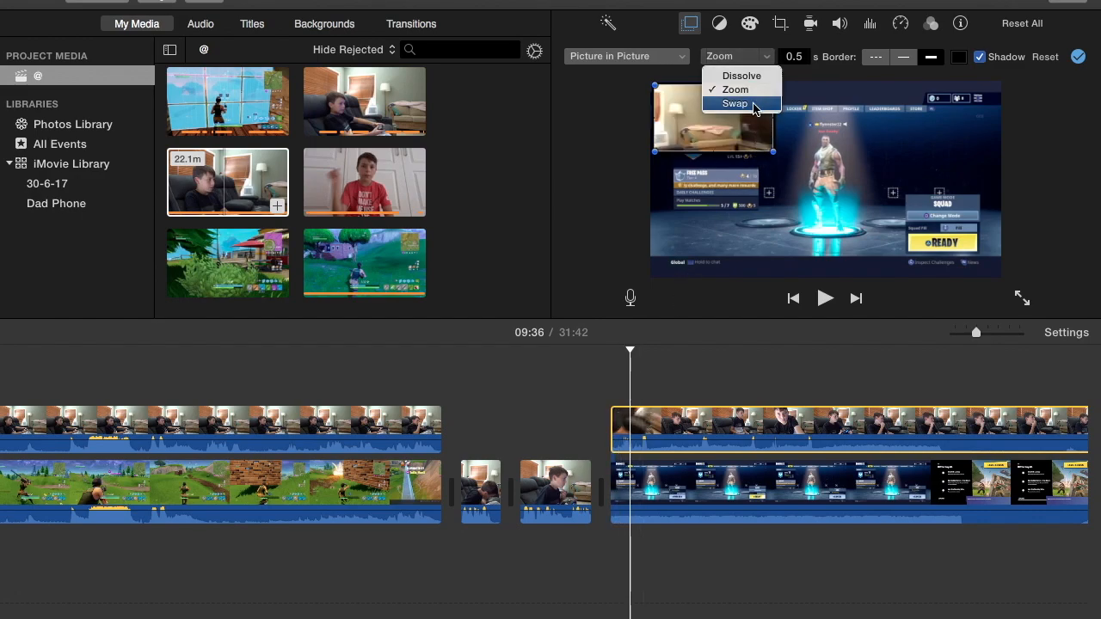
{"action": "left_click", "coordinate": [753, 104]}
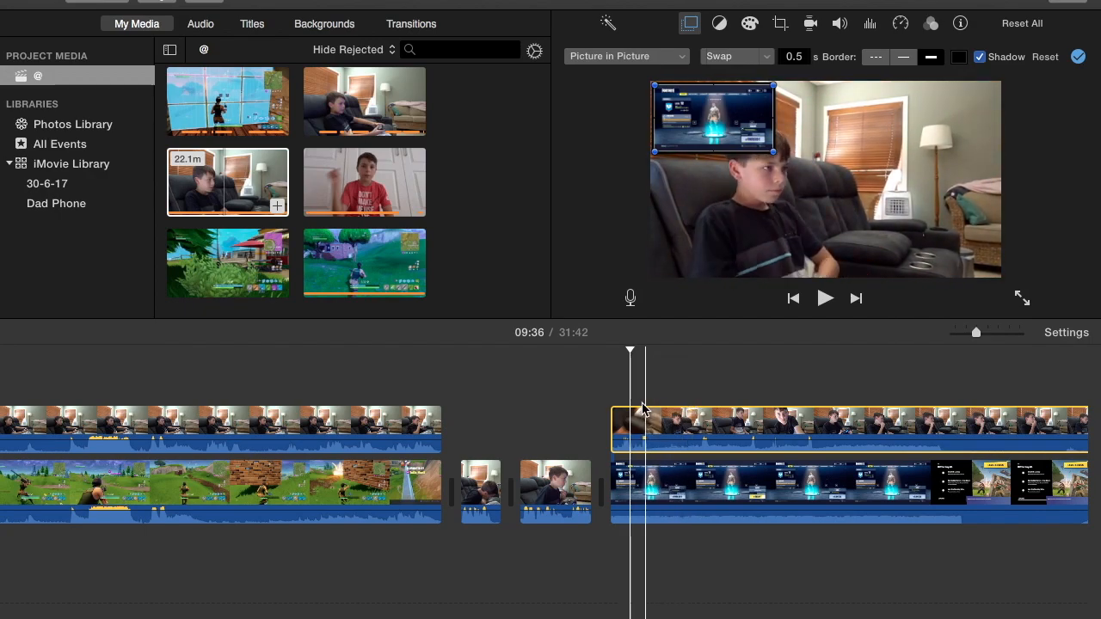
Set the webcam overlay's transition style back to Dissolve, edit its duration field and apply the settings.
{"action": "left_click", "coordinate": [766, 56]}
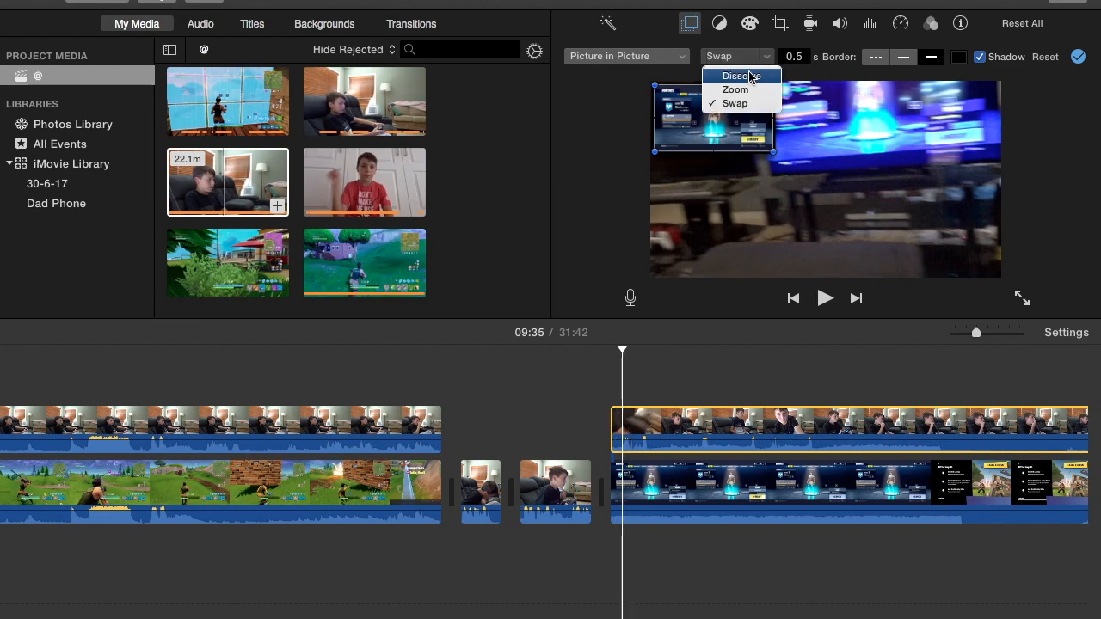
{"action": "left_click", "coordinate": [750, 77]}
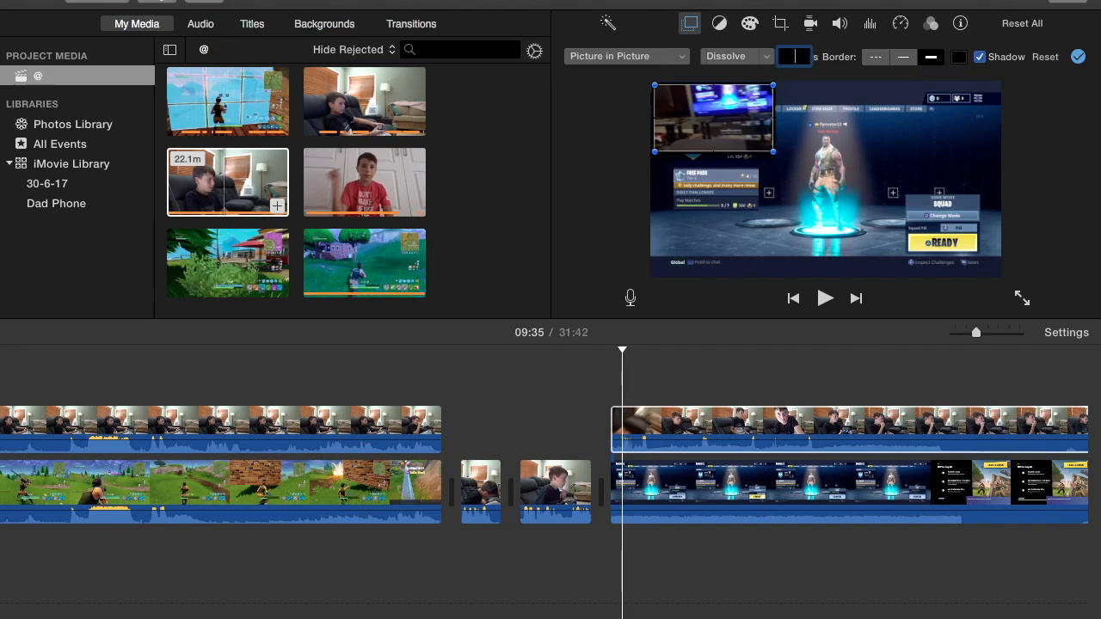
{"action": "left_click", "coordinate": [1078, 57]}
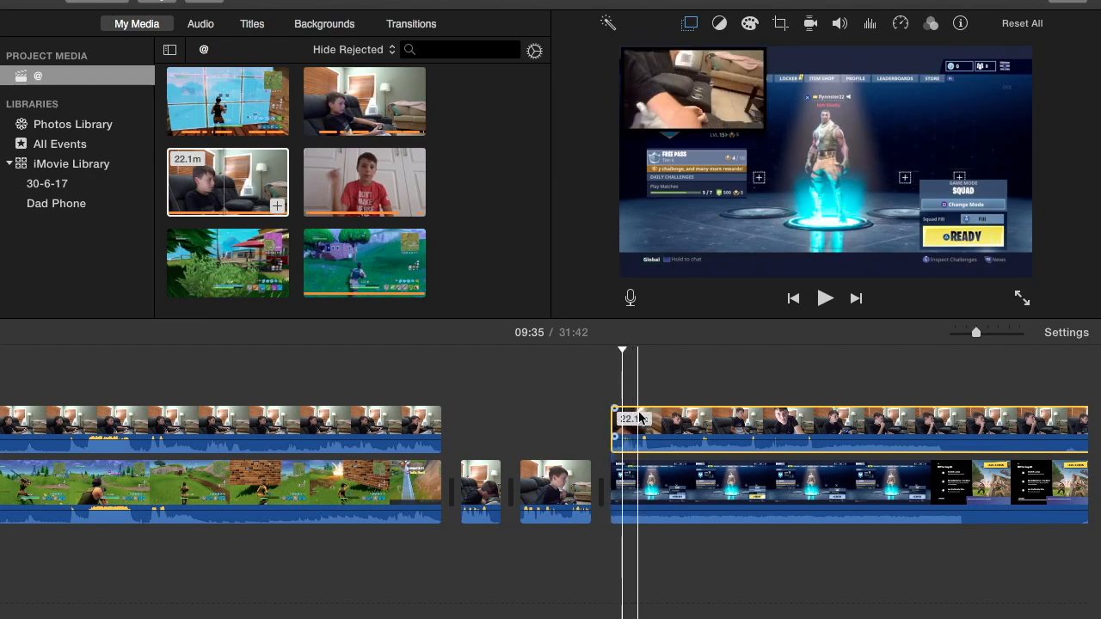
Try trimming the start of the appended webcam overlay and preview its sync with the gameplay clip.
{"action": "left_click_drag", "start_coordinate": [611, 418], "coordinate": [670, 420]}
{"action": "left_click", "coordinate": [602, 399]}
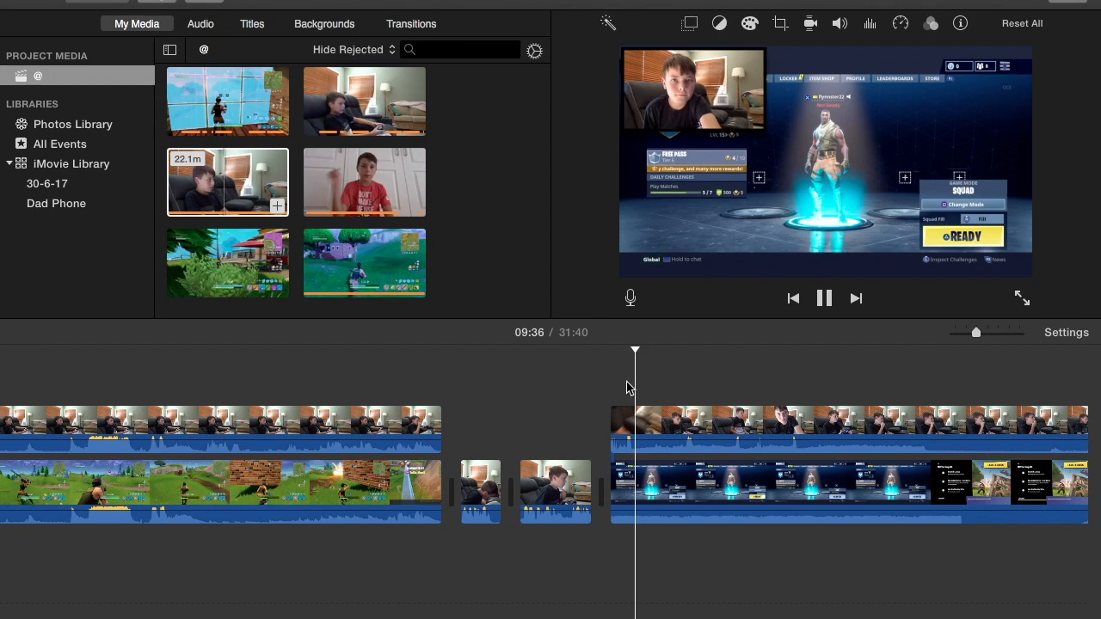
{"action": "left_click", "coordinate": [825, 299]}
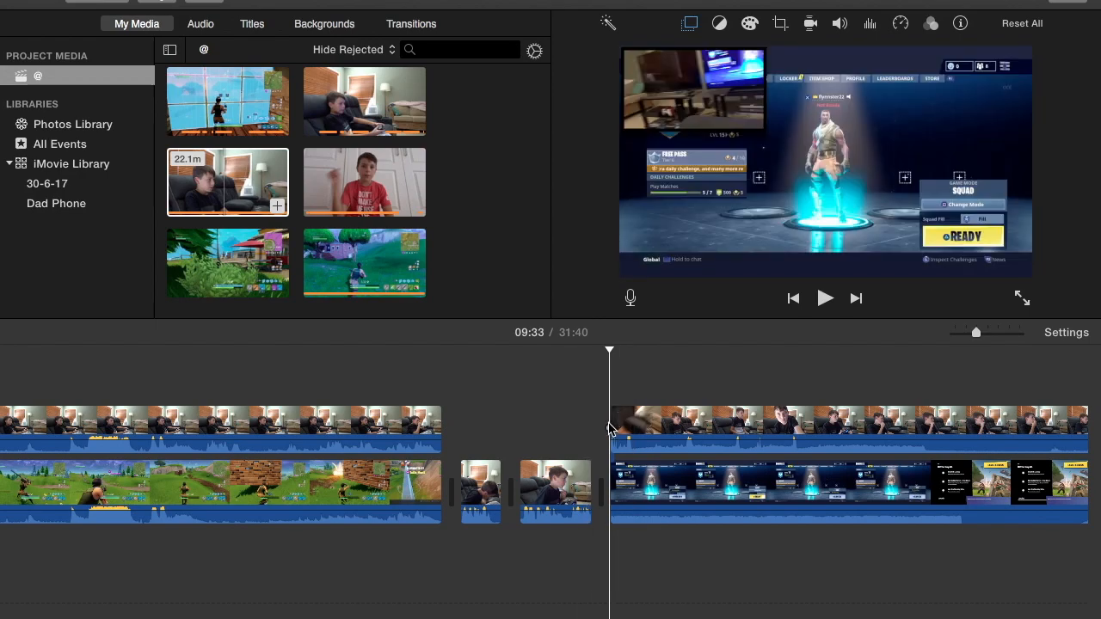
Restore the trimmed start of the webcam overlay, realign it with the gameplay clip's start and preview the playback.
{"action": "left_click_drag", "start_coordinate": [602, 423], "coordinate": [470, 424]}
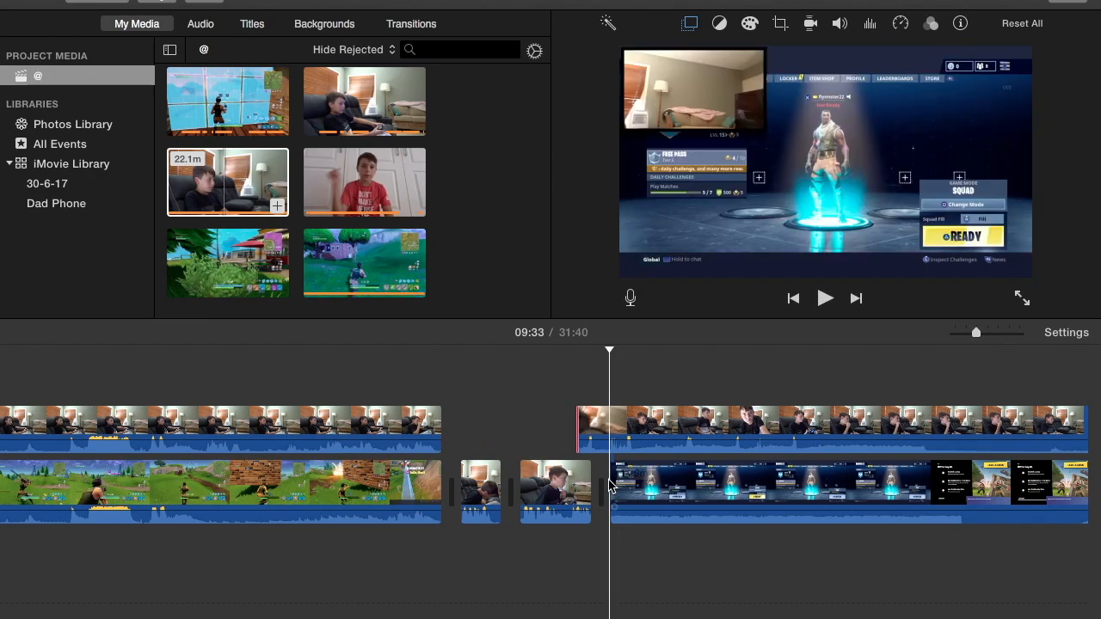
{"action": "key", "text": "space"}
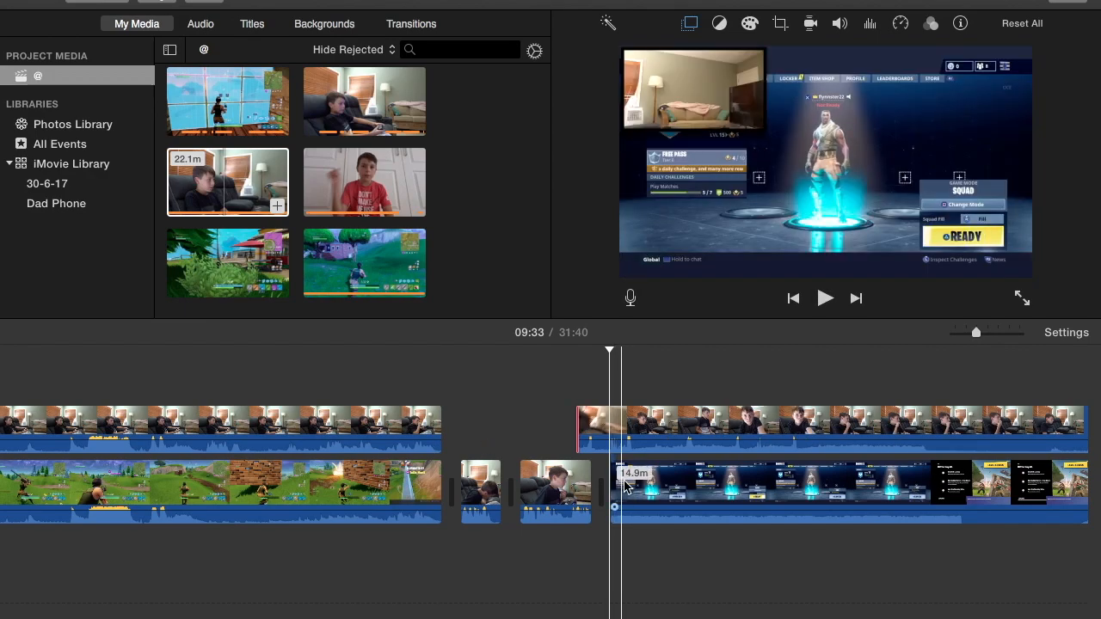
{"action": "left_click", "coordinate": [618, 482]}
{"action": "left_click_drag", "start_coordinate": [619, 481], "coordinate": [644, 484]}
{"action": "left_click_drag", "start_coordinate": [650, 426], "coordinate": [689, 427]}
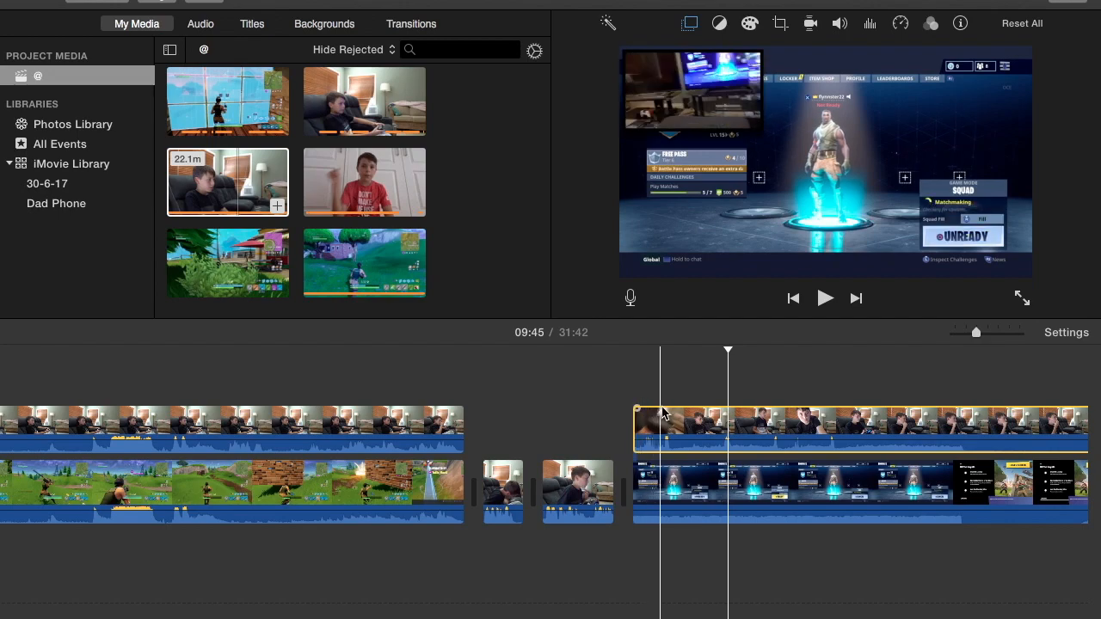
{"action": "left_click", "coordinate": [827, 300]}
{"action": "left_click", "coordinate": [827, 299]}
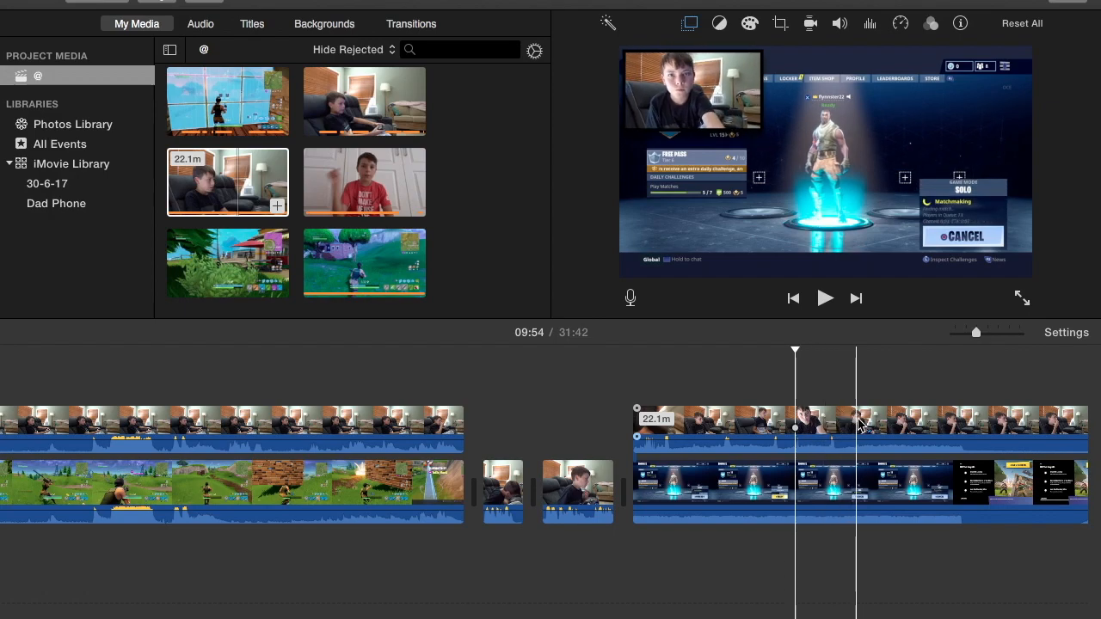
Split the webcam overlay at 11:14, where the gameplay shows the character skydiving over the island.
{"action": "scroll", "coordinate": [870, 425], "scroll_direction": "right", "scroll_amount": 5}
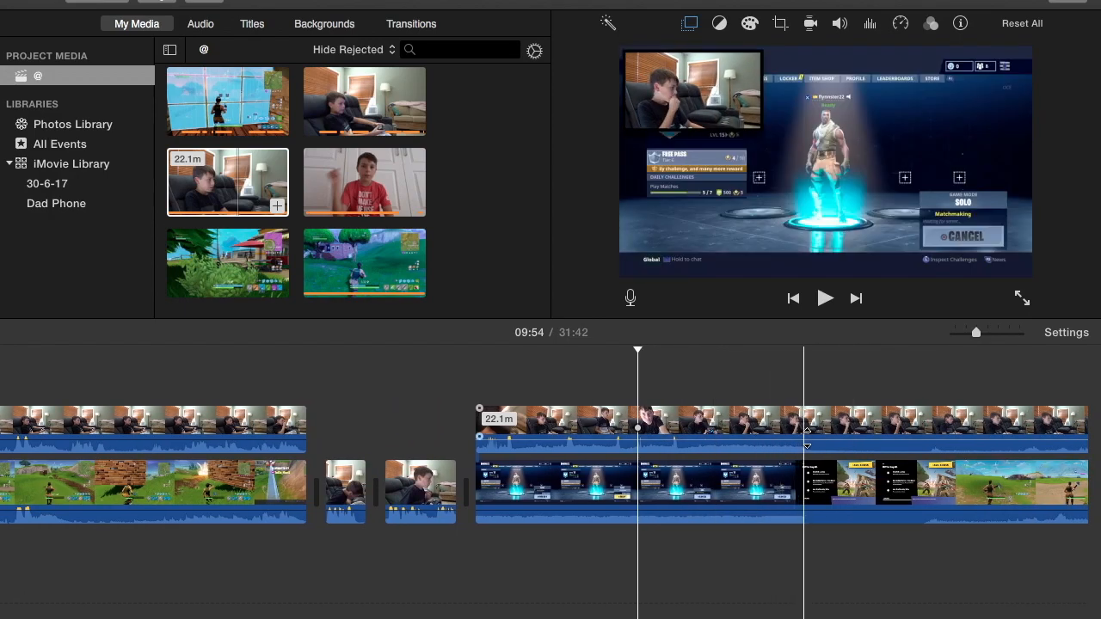
{"action": "scroll", "coordinate": [884, 434], "scroll_direction": "right", "scroll_amount": 8}
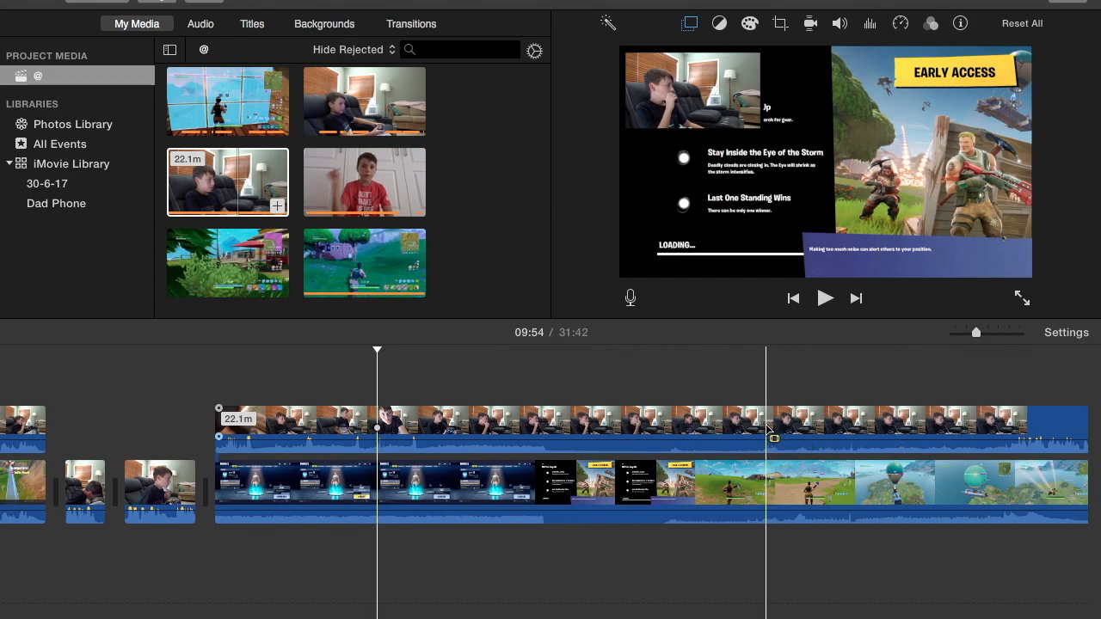
{"action": "scroll", "coordinate": [835, 427], "scroll_direction": "right", "scroll_amount": 7}
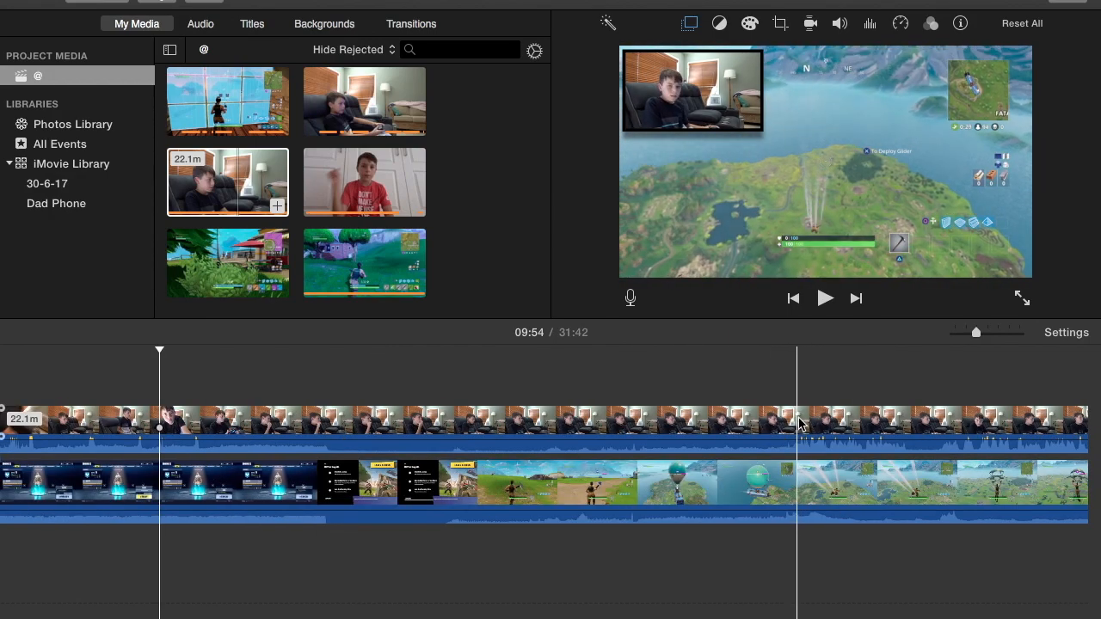
{"action": "left_click", "coordinate": [798, 423]}
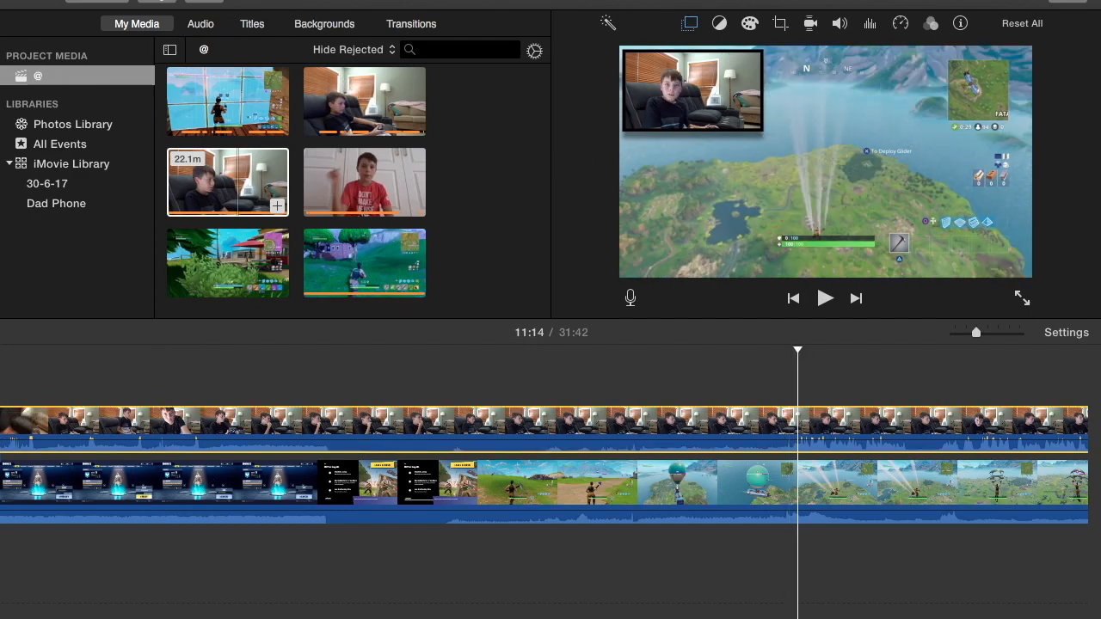
{"action": "left_click", "coordinate": [230, 1]}
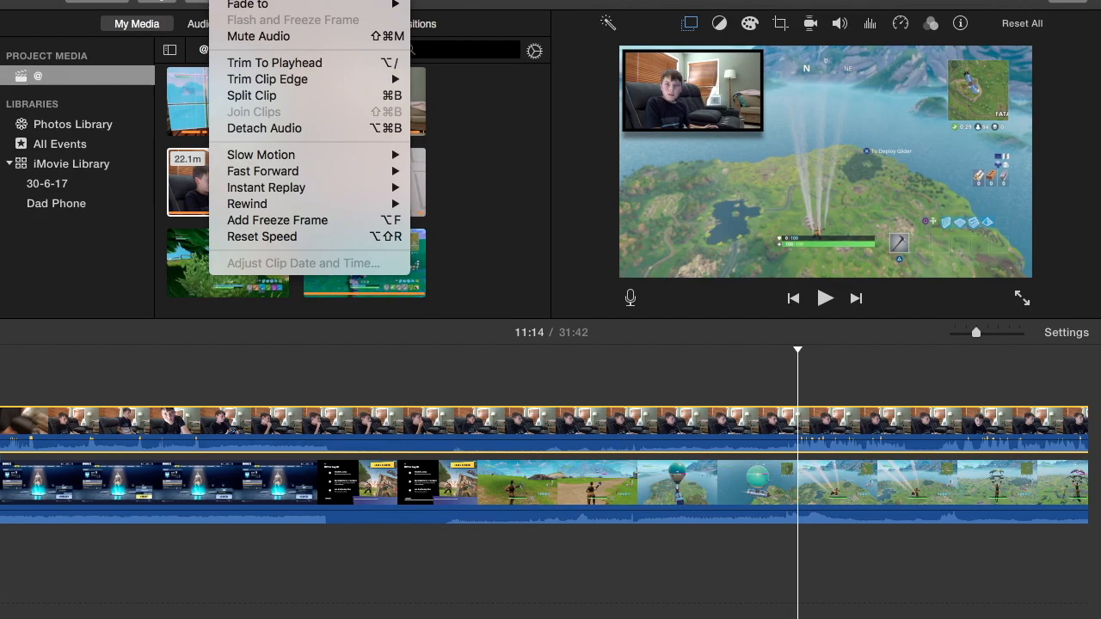
{"action": "left_click", "coordinate": [270, 95]}
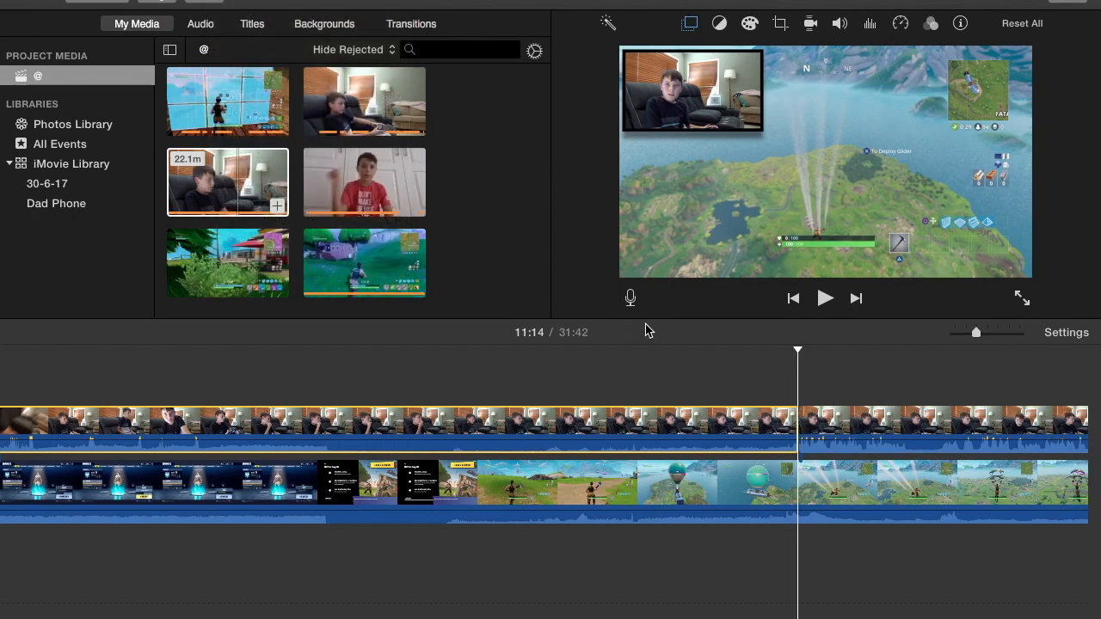
Split the gameplay clip at 11:14, level with the webcam split, and delete the webcam and gameplay segments before the cut.
{"action": "left_click", "coordinate": [800, 481]}
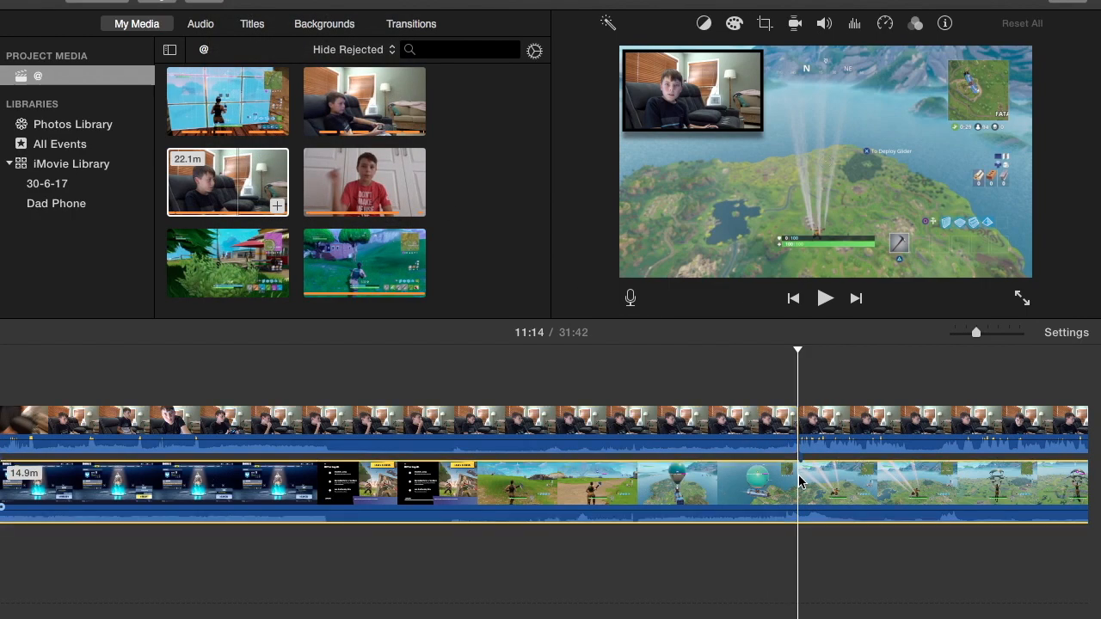
{"action": "left_click", "coordinate": [258, 95]}
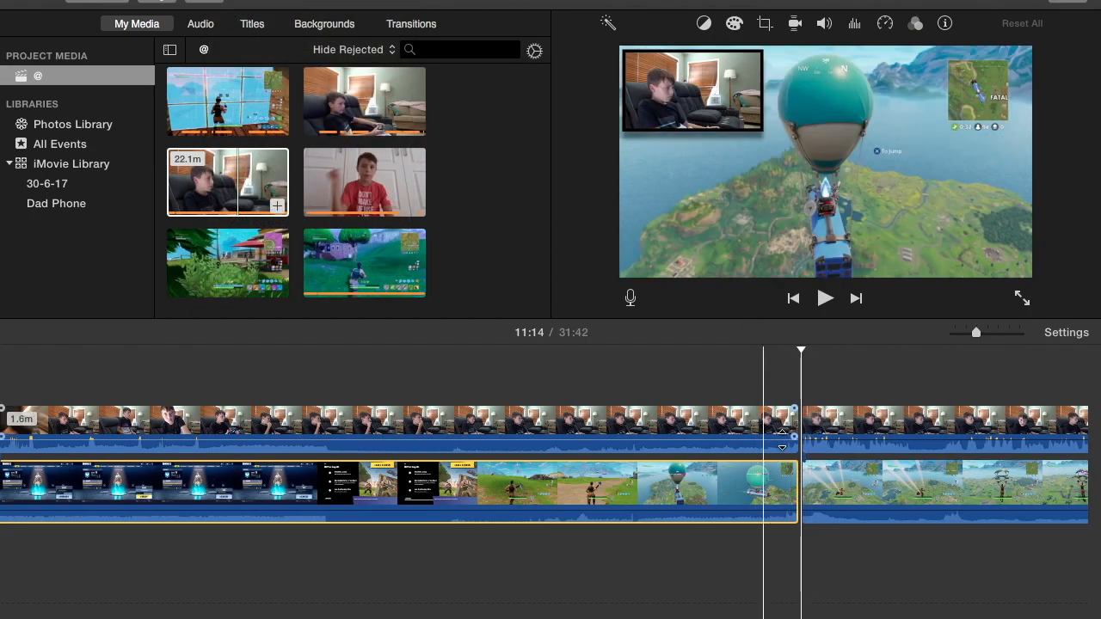
{"action": "left_click", "coordinate": [486, 423]}
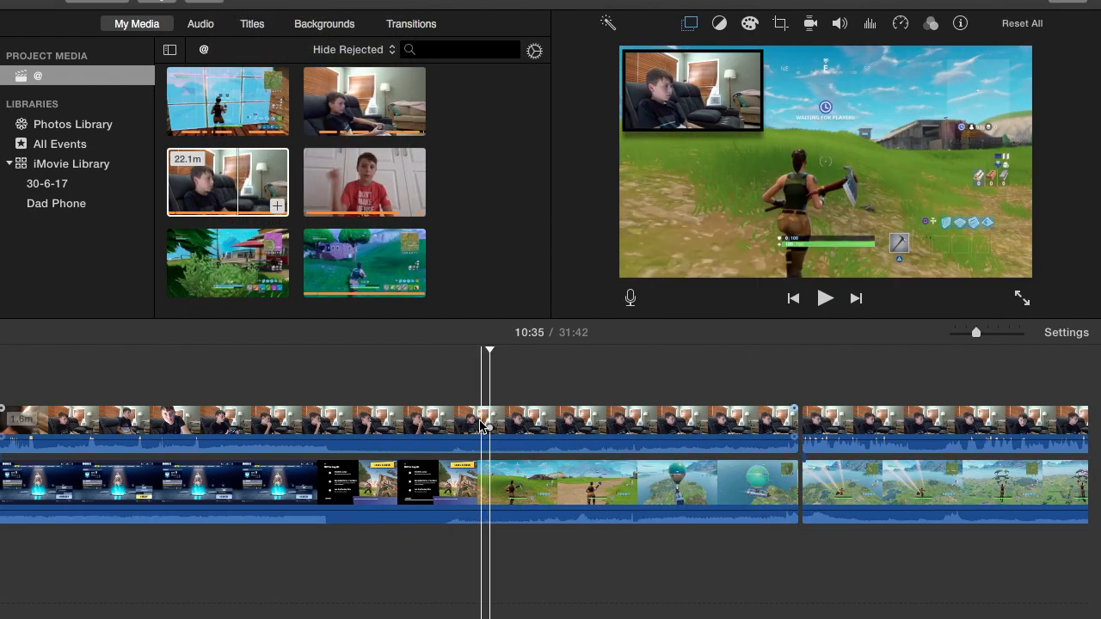
{"action": "key", "text": "Delete"}
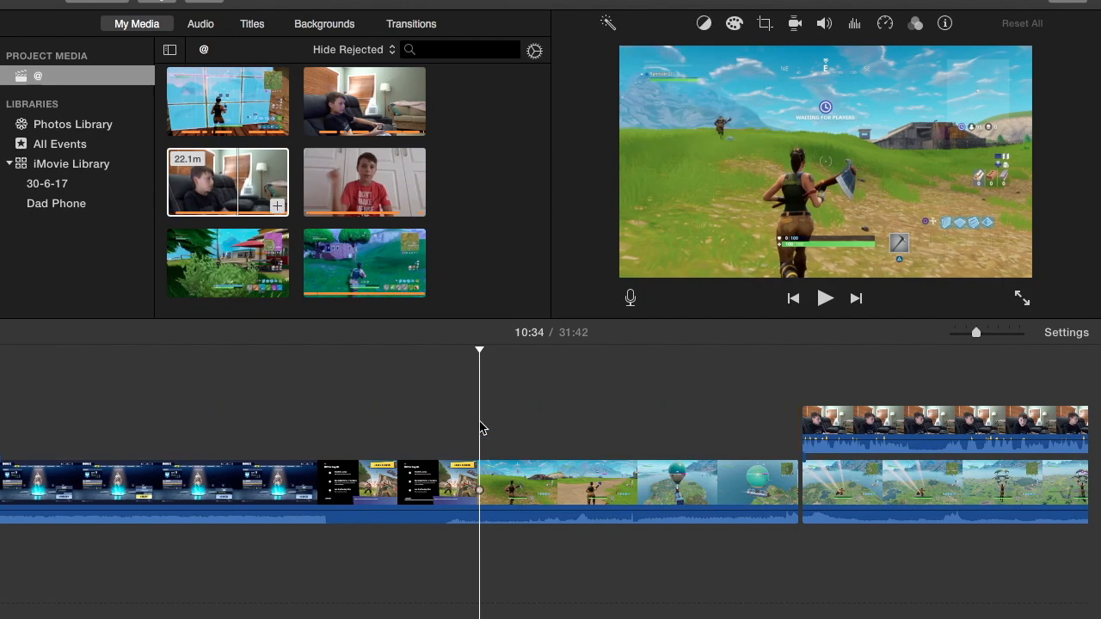
{"action": "left_click", "coordinate": [485, 478]}
{"action": "key", "text": "Delete"}
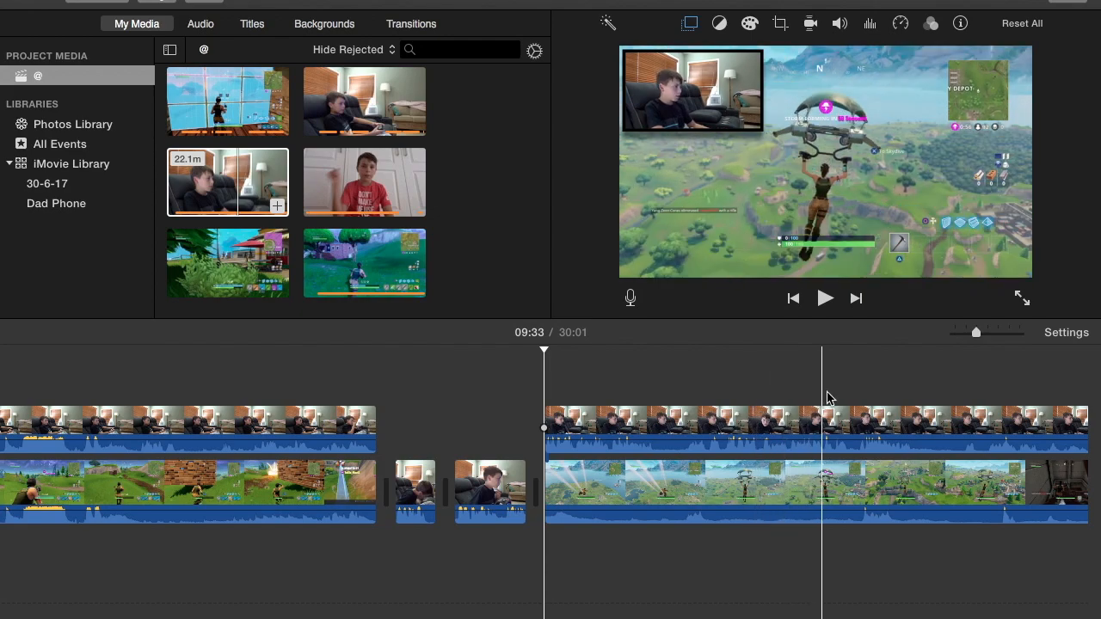
Review the gameplay and webcam overlay footage along the timeline on both sides of the new cut.
{"action": "scroll", "coordinate": [865, 403], "scroll_direction": "right", "scroll_amount": 5}
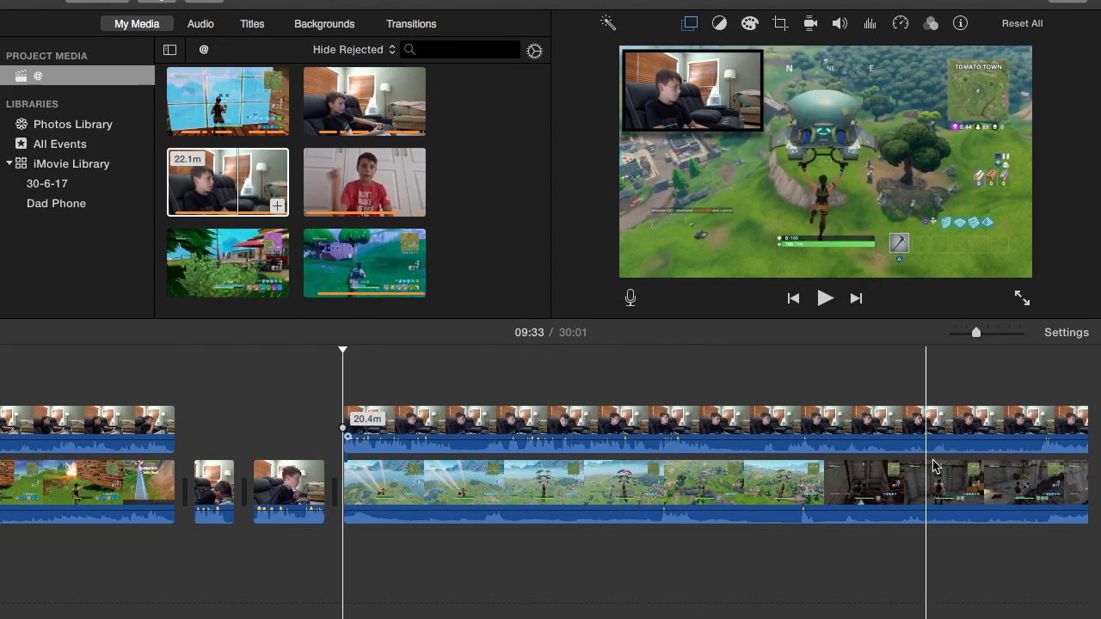
{"action": "scroll", "coordinate": [934, 464], "scroll_direction": "right", "scroll_amount": 3}
{"action": "scroll", "coordinate": [934, 464], "scroll_direction": "right", "scroll_amount": 5}
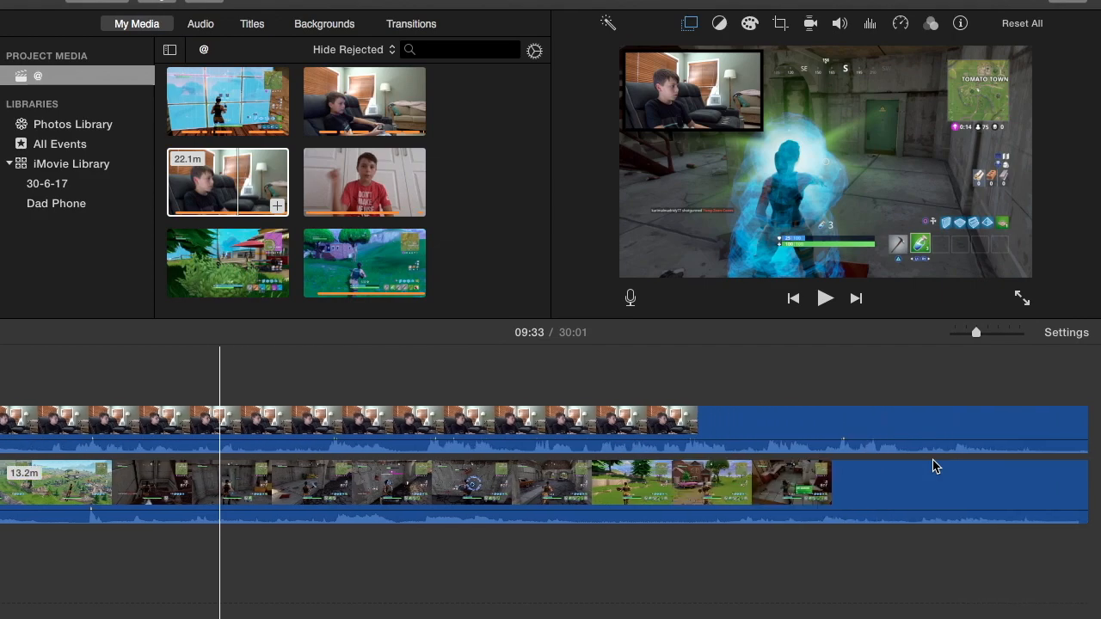
{"action": "scroll", "coordinate": [879, 474], "scroll_direction": "right", "scroll_amount": 7}
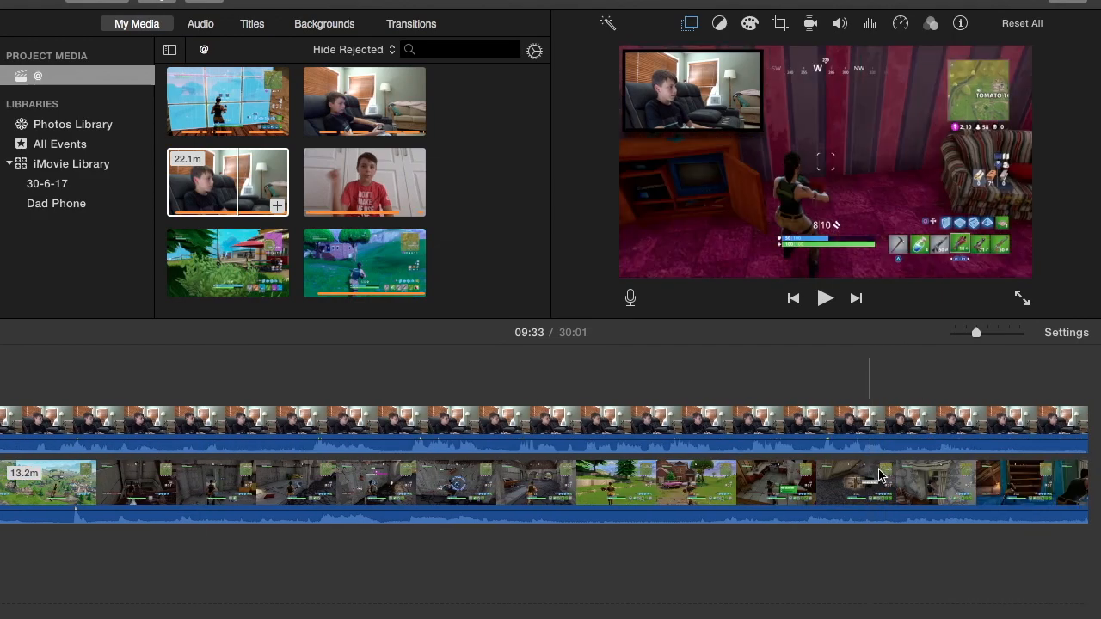
{"action": "scroll", "coordinate": [746, 470], "scroll_direction": "left", "scroll_amount": 10}
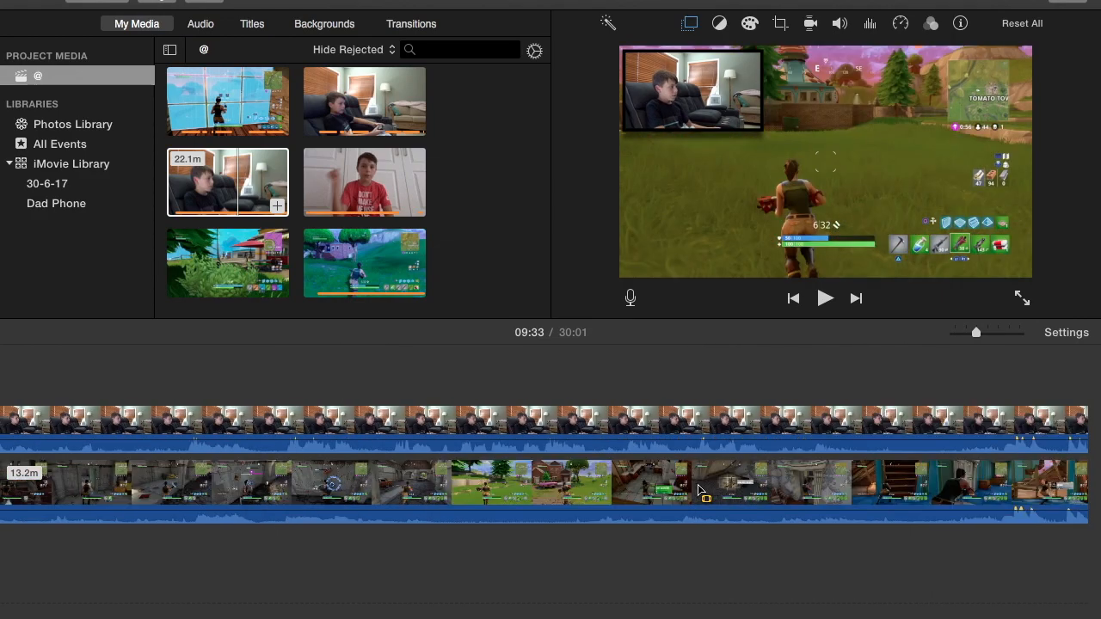
{"action": "scroll", "coordinate": [697, 485], "scroll_direction": "left", "scroll_amount": 2}
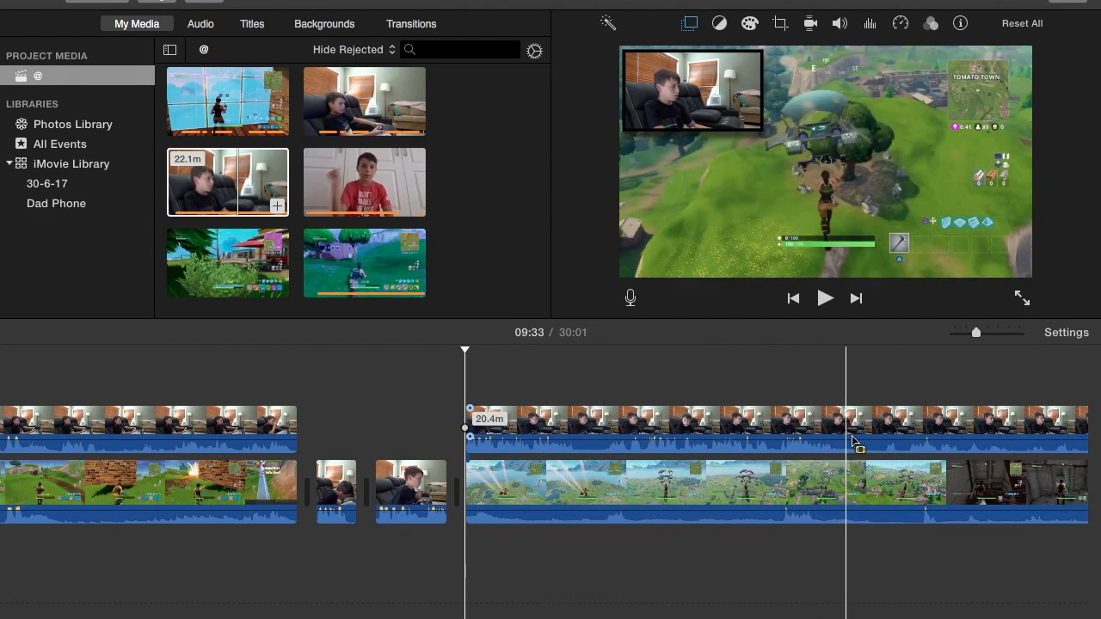
{"action": "scroll", "coordinate": [501, 466], "scroll_direction": "left", "scroll_amount": 5}
{"action": "scroll", "coordinate": [501, 472], "scroll_direction": "left", "scroll_amount": 10}
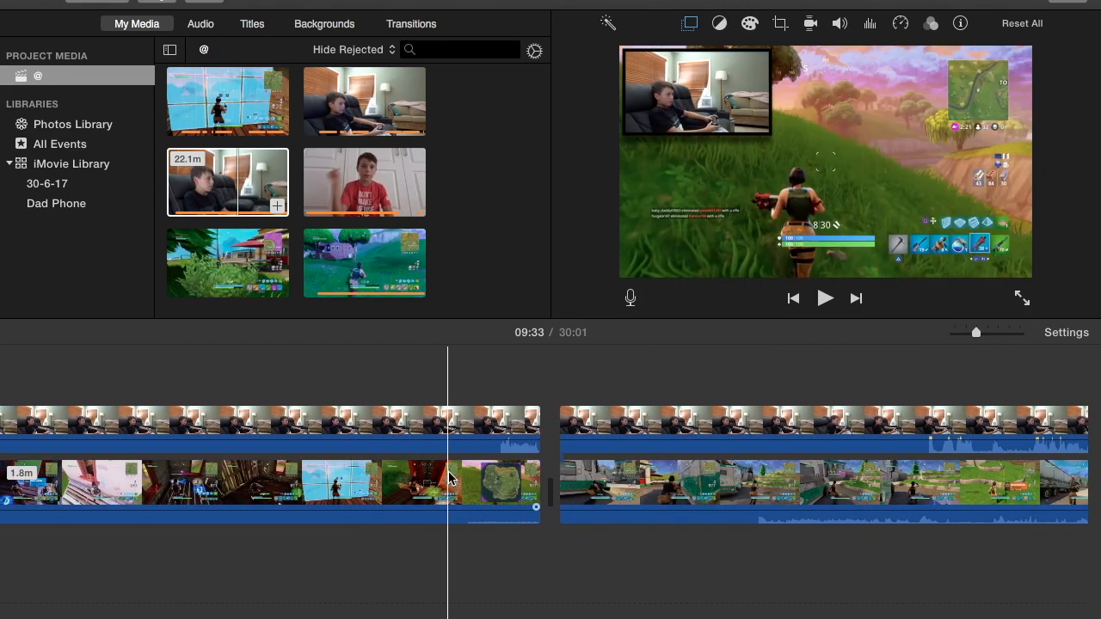
{"action": "scroll", "coordinate": [449, 477], "scroll_direction": "left", "scroll_amount": 10}
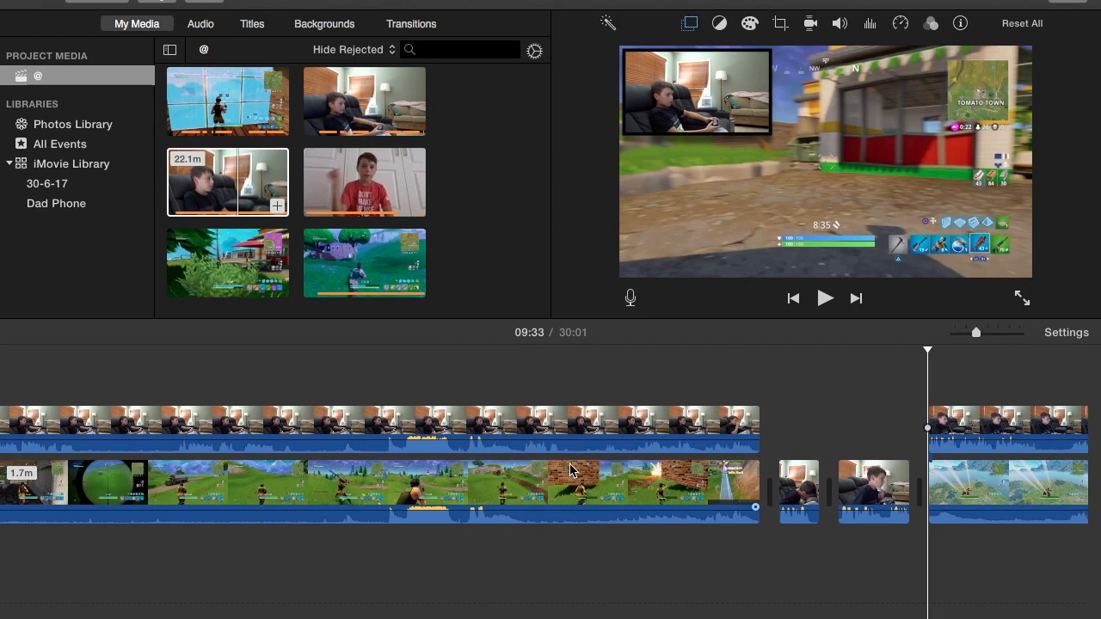
{"action": "scroll", "coordinate": [570, 469], "scroll_direction": "right", "scroll_amount": 10}
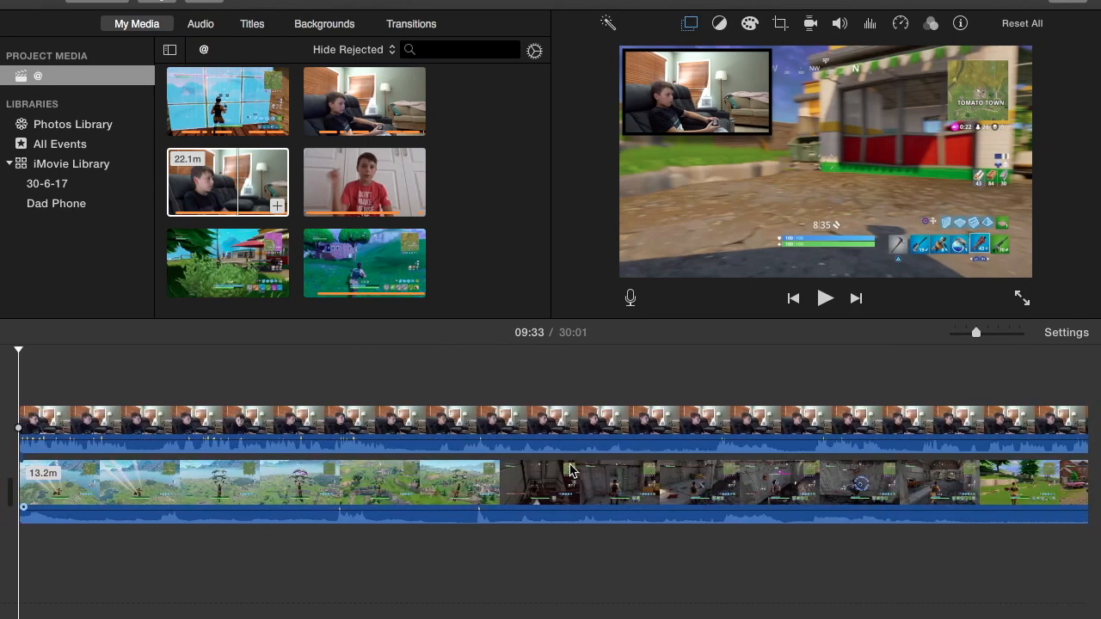
{"action": "scroll", "coordinate": [570, 469], "scroll_direction": "right", "scroll_amount": 2}
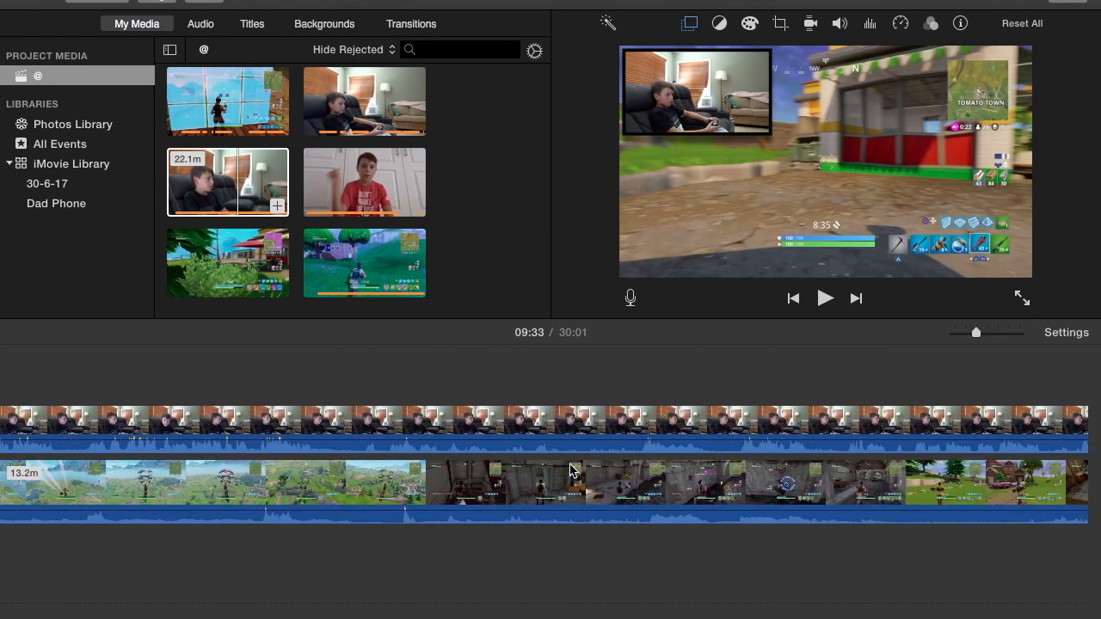